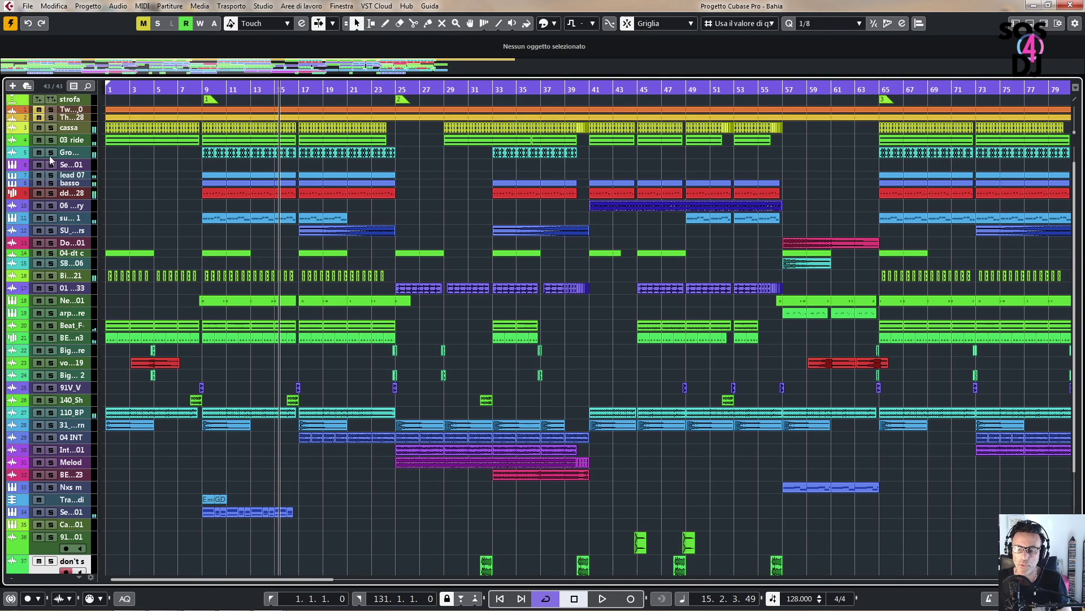
- Extend the right locator to bar 153 so the locator range reaches the end of the longest track
scroll(52, 537, down, 2)
scroll(52, 536, up, 3)
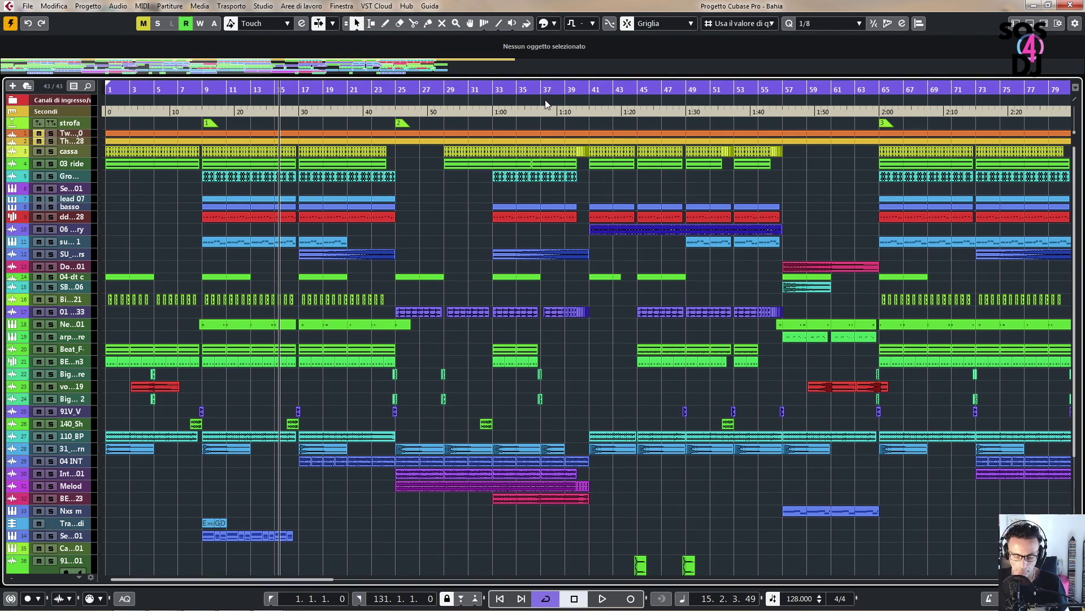
drag(545, 100, 857, 49)
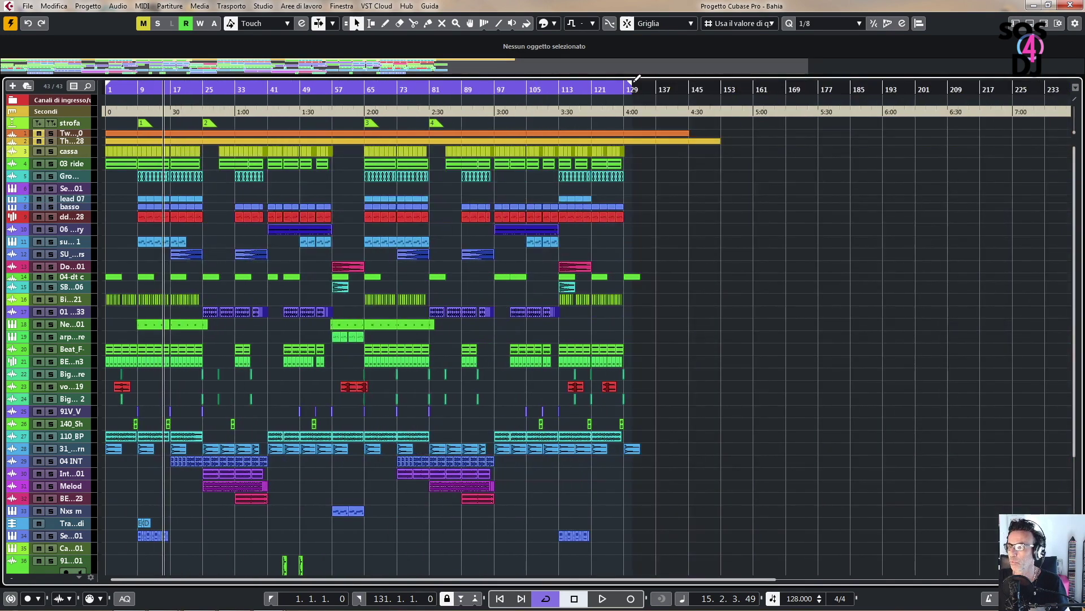
key(h)
key(h)
key(h)
key(h)
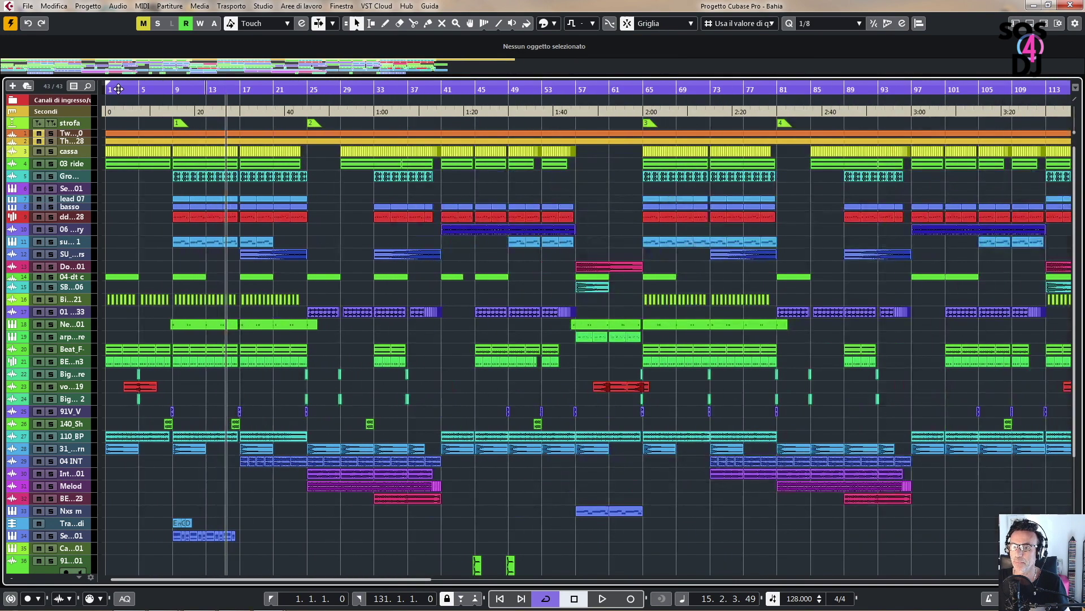
key(g)
key(g)
key(g)
key(g)
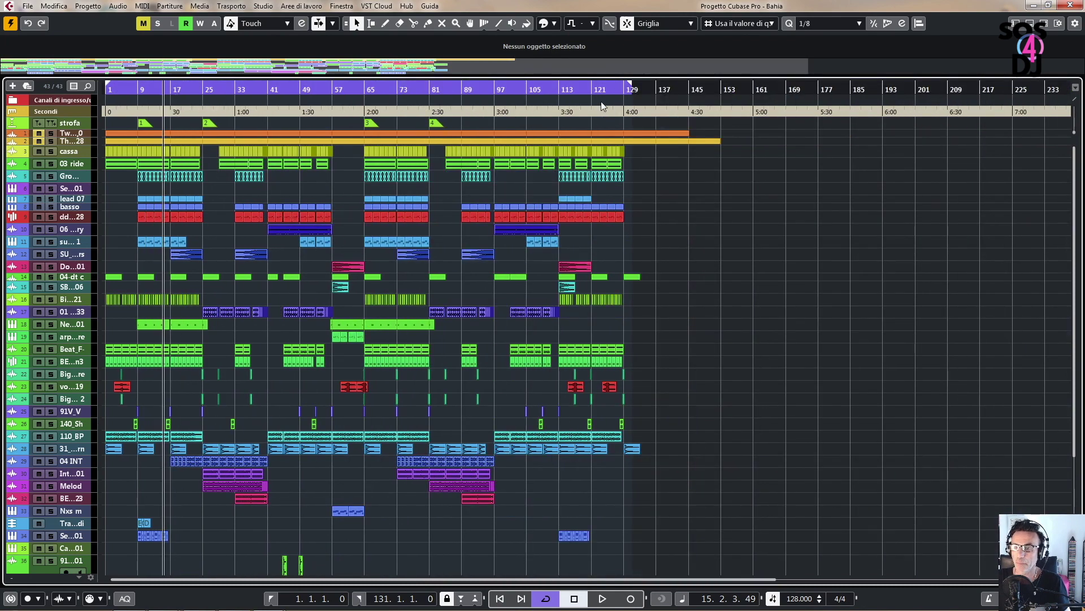
drag(629, 86, 723, 99)
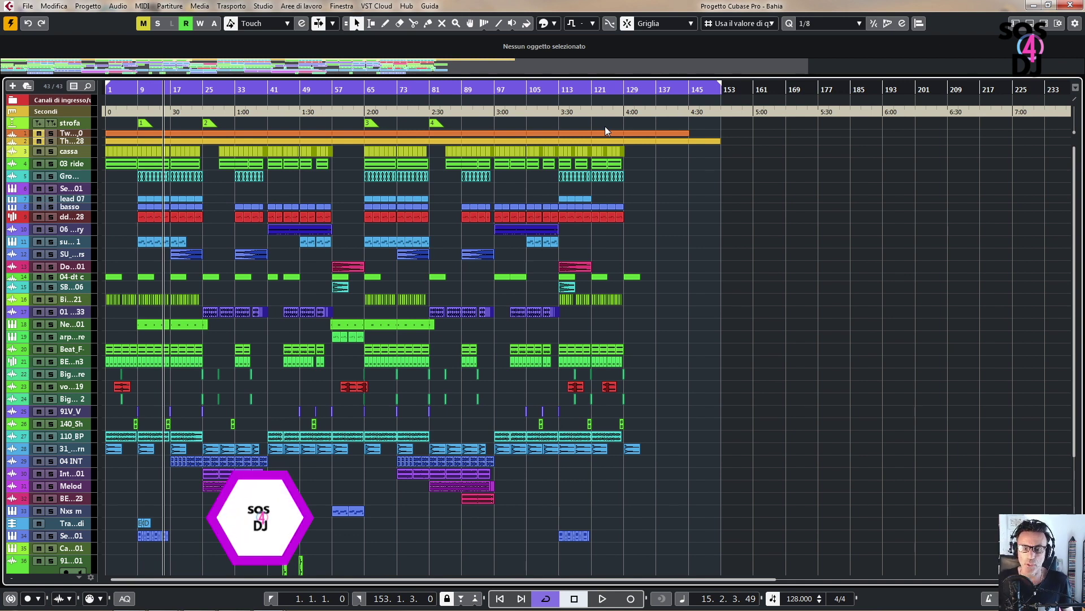
- Open the audio mixdown export settings and set the file name to Bahia Demo
click(27, 6)
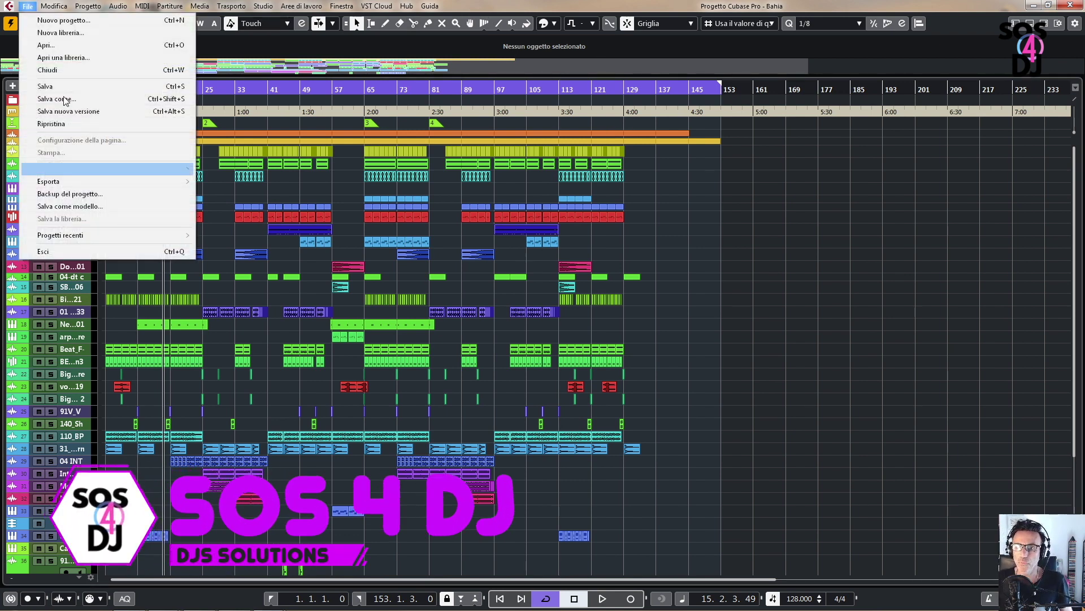
mouse_move(98, 181)
click(235, 184)
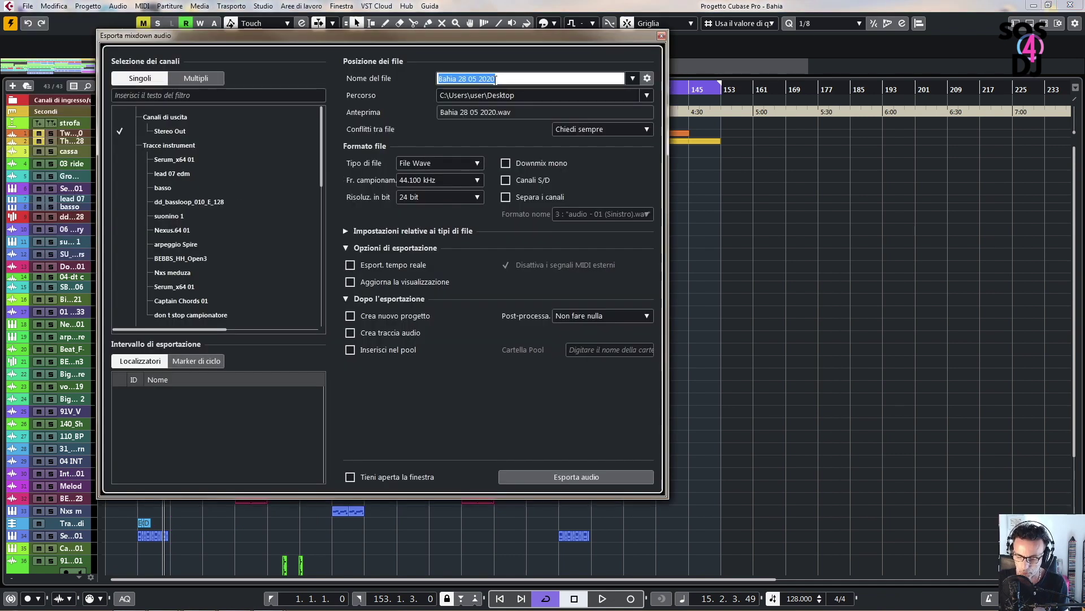
key(BackSpace)
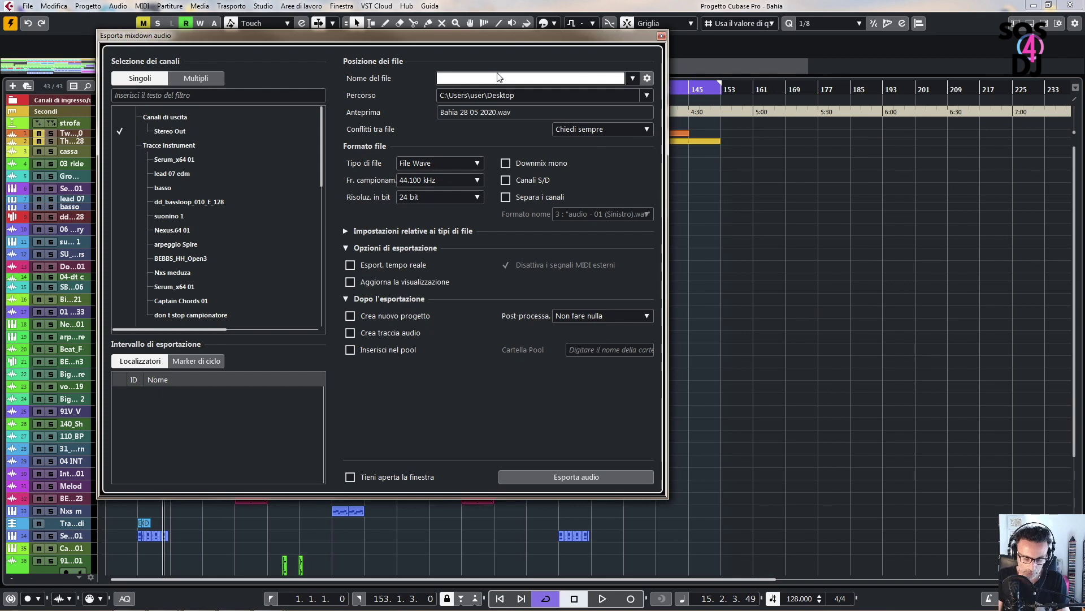
text(Bah)
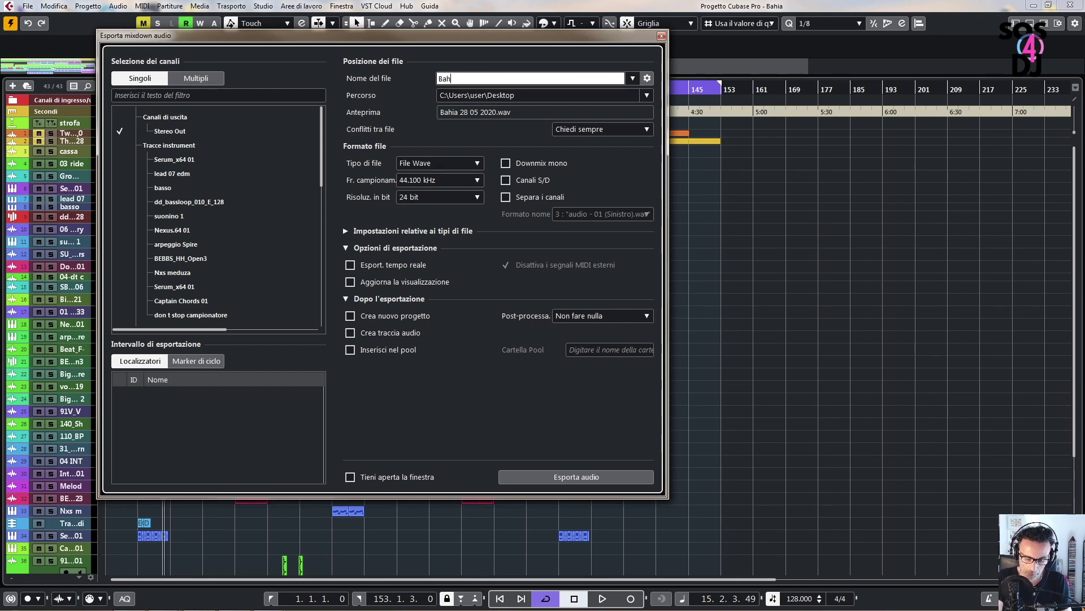
text(ia Daemo)
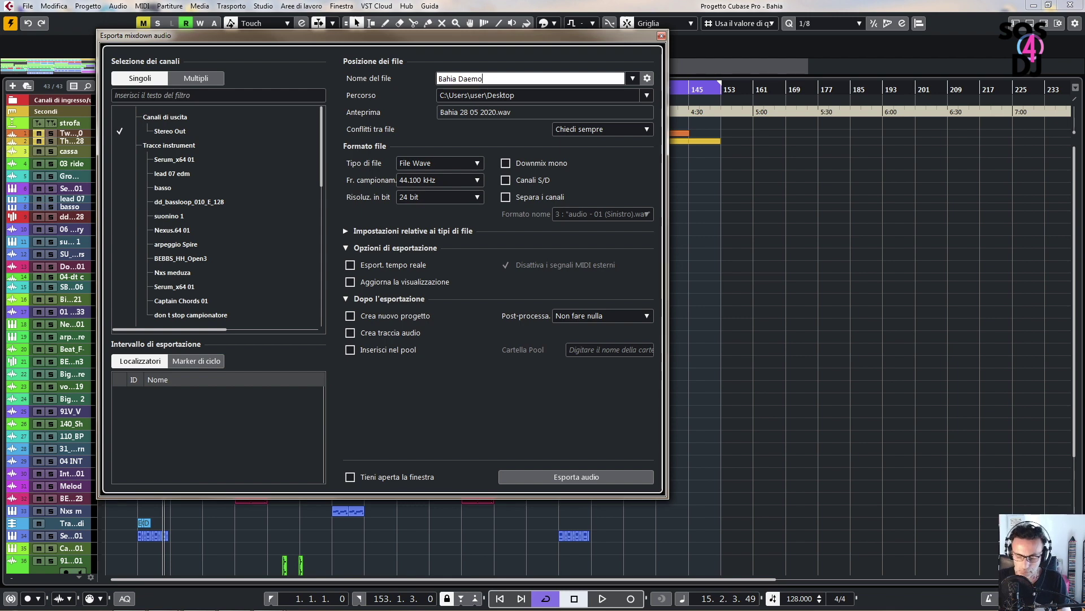
key(BackSpace)
key(BackSpace)
key(BackSpace)
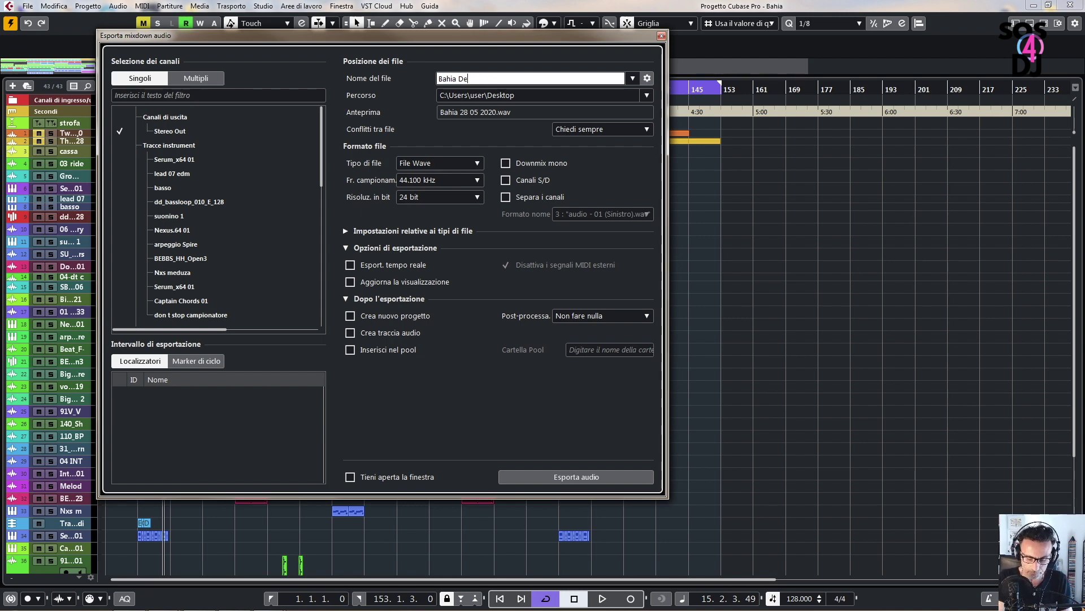
text(mo)
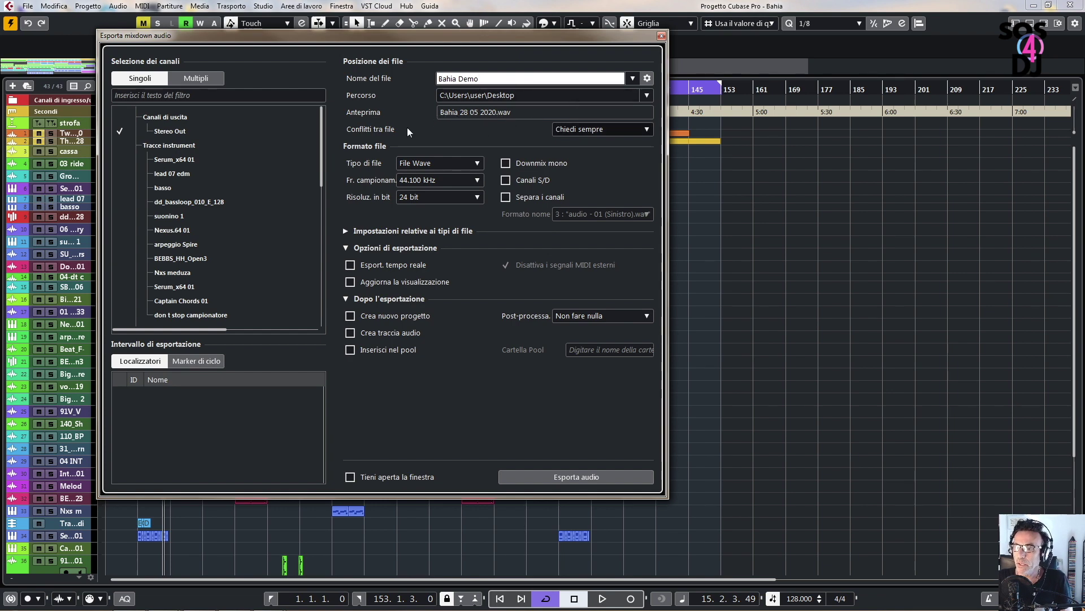
click(518, 110)
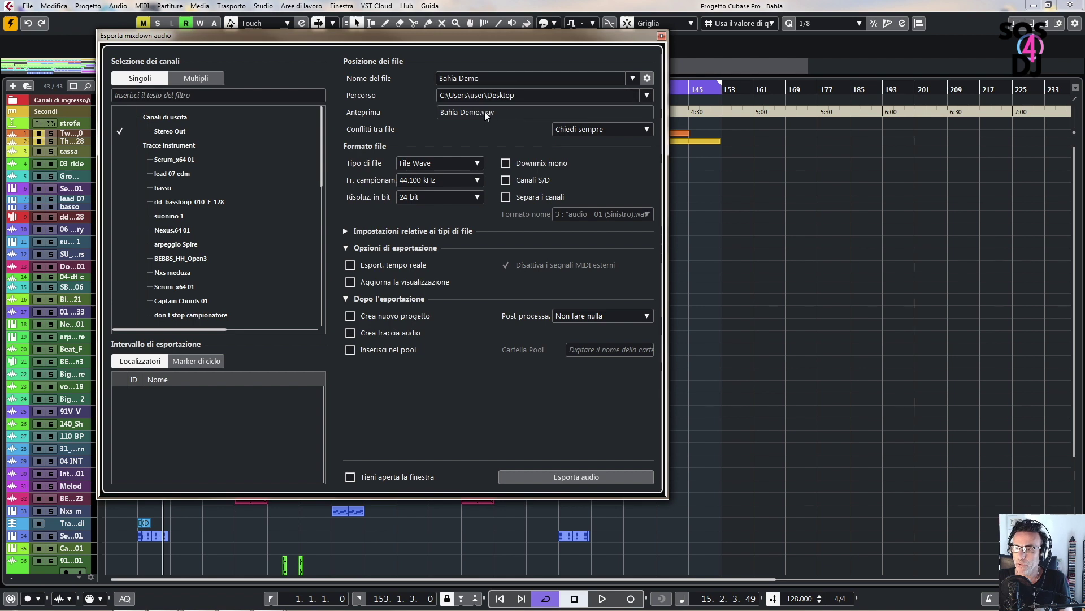
- Review the file-conflict options, try MPEG 1 Layer 3 as the file type and return it to File Wave
click(592, 131)
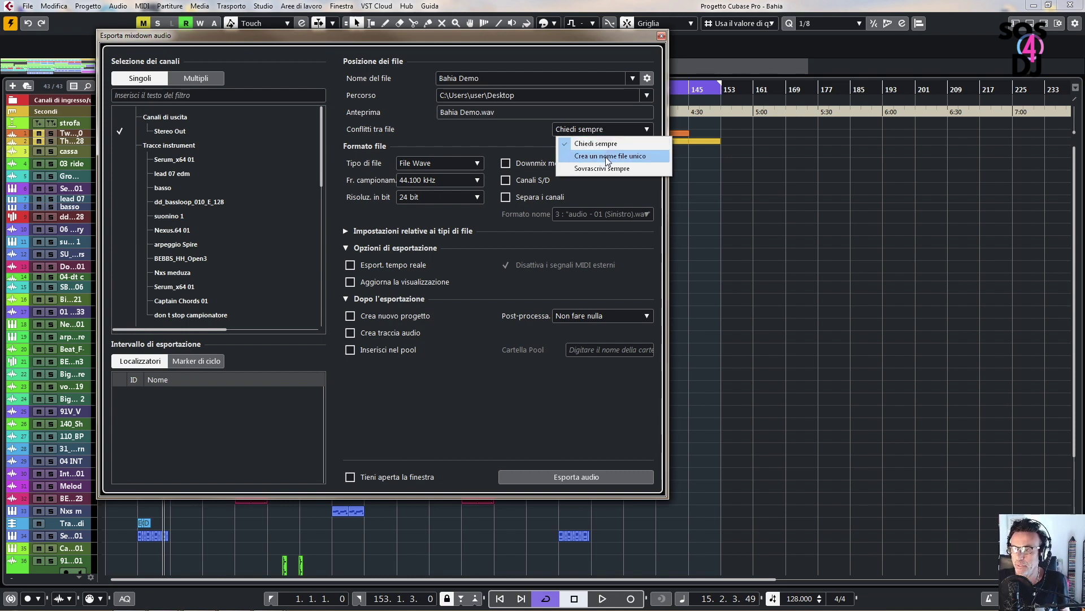
click(499, 139)
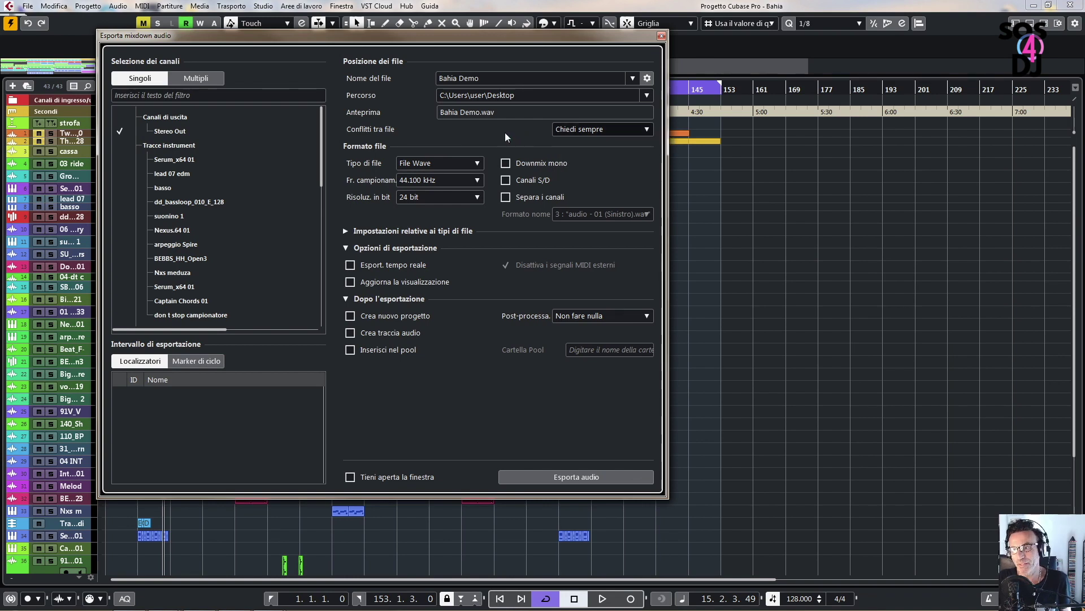
click(436, 164)
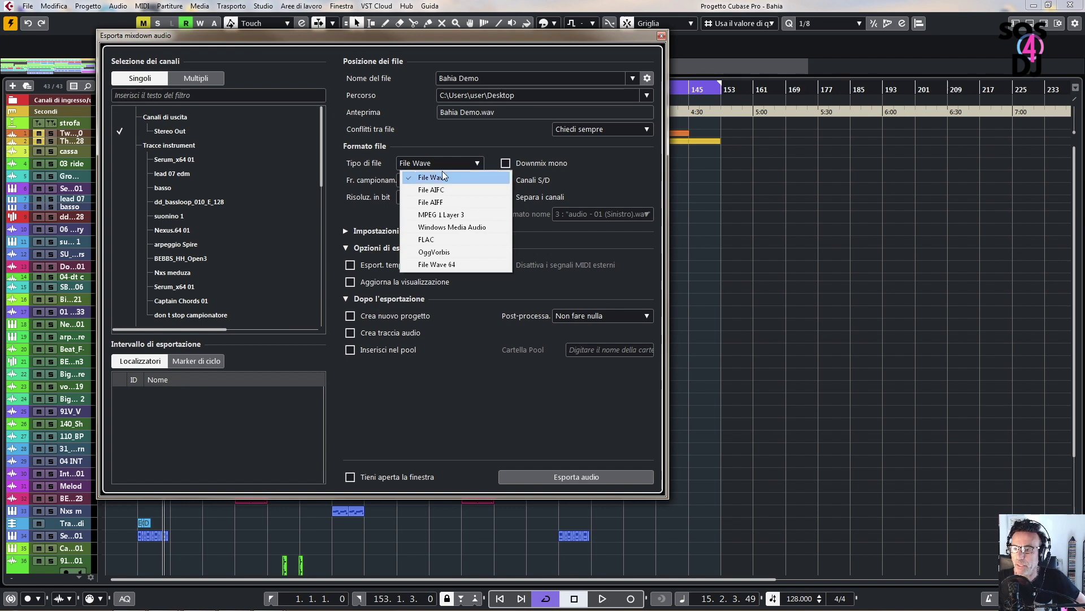
click(439, 215)
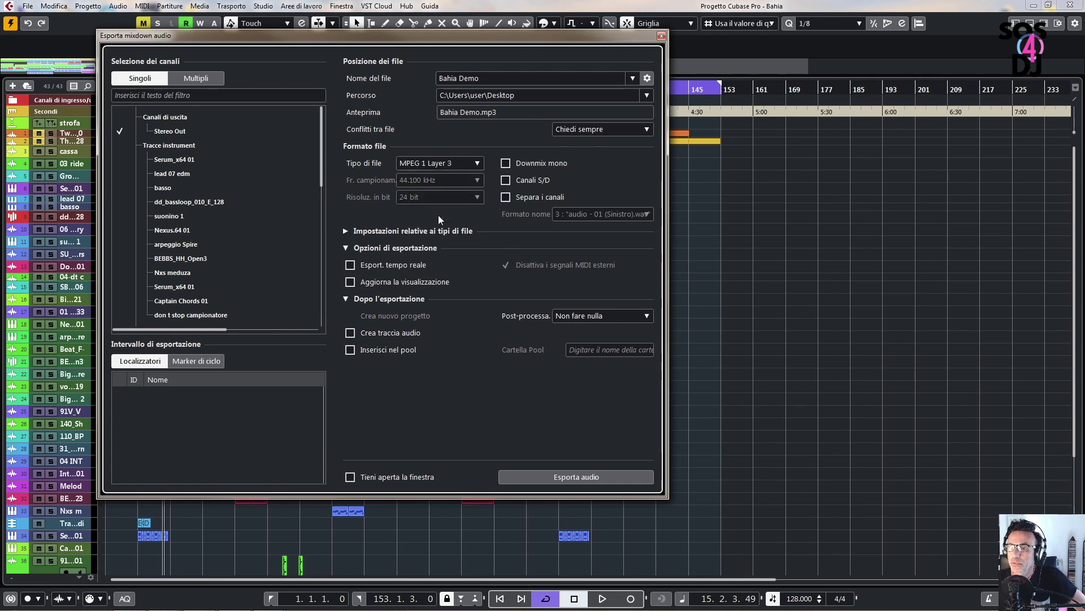
click(479, 163)
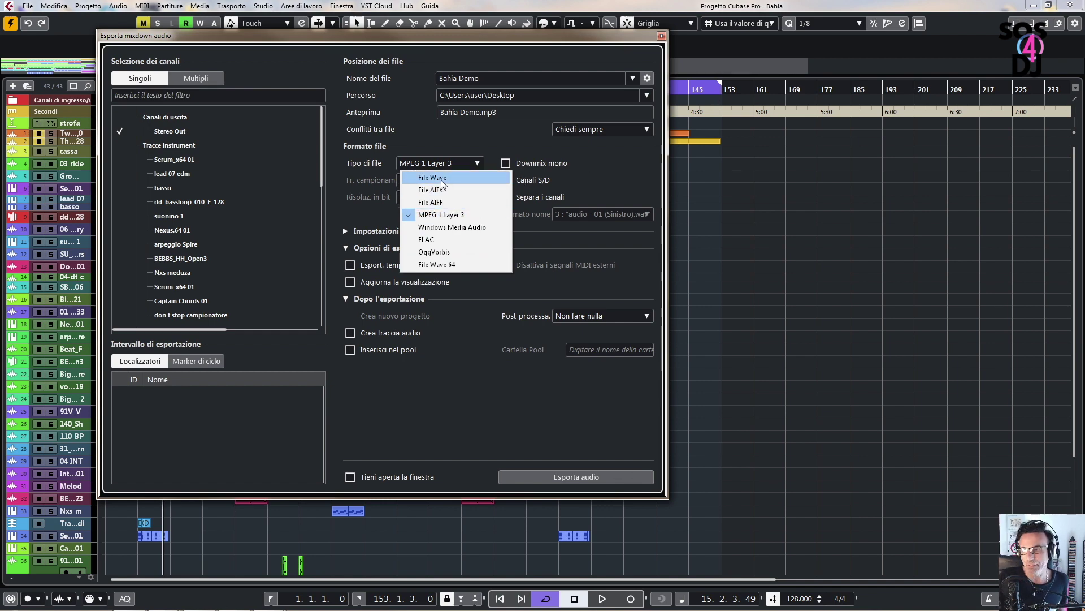
click(609, 172)
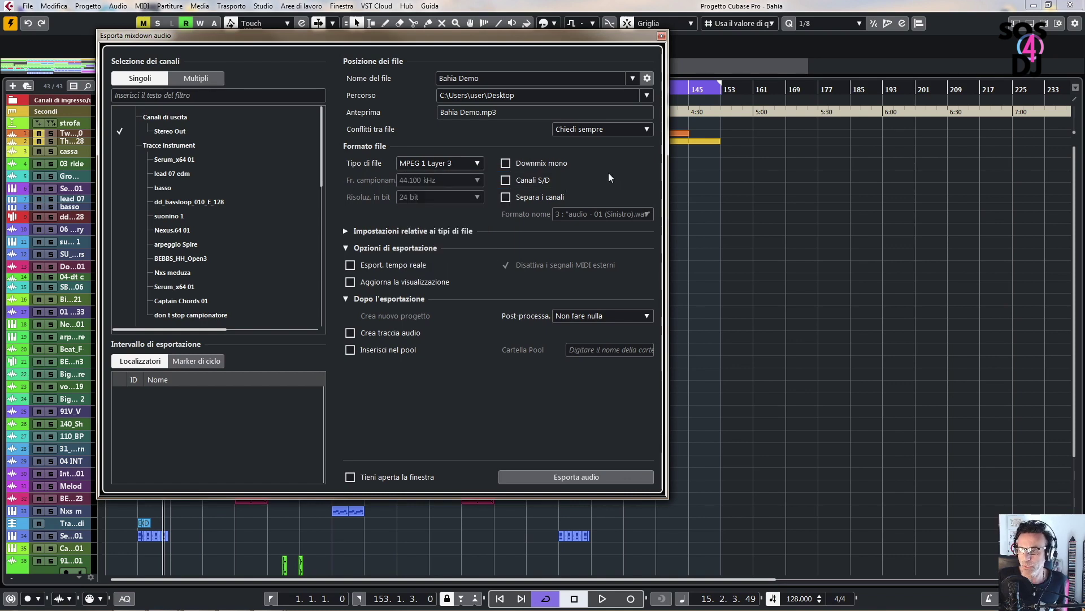
click(476, 162)
click(447, 176)
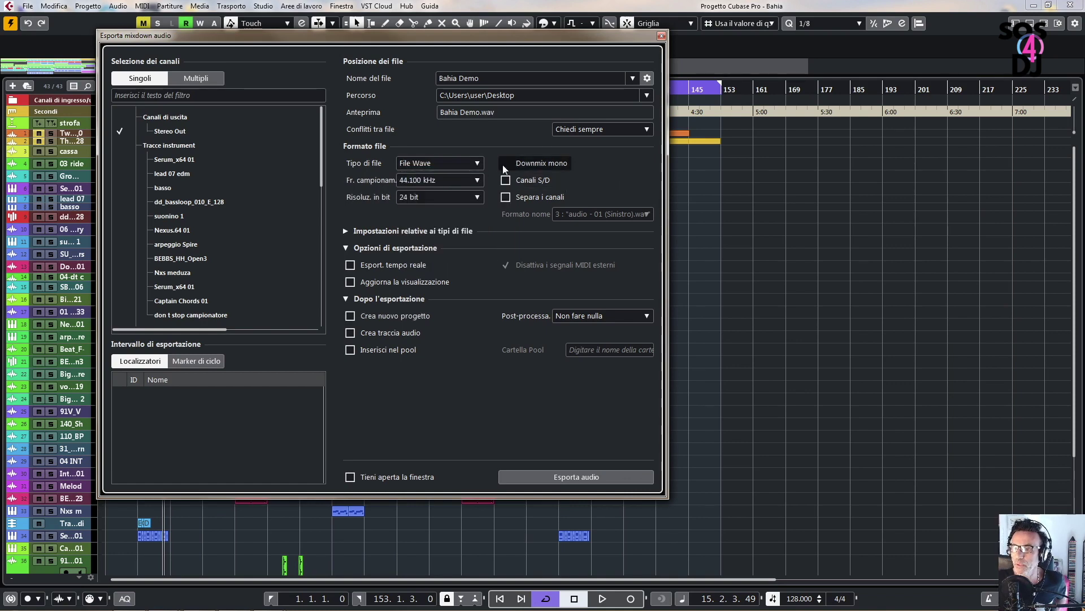
- Review the available sample rates and bit depths for the Wave export
click(459, 180)
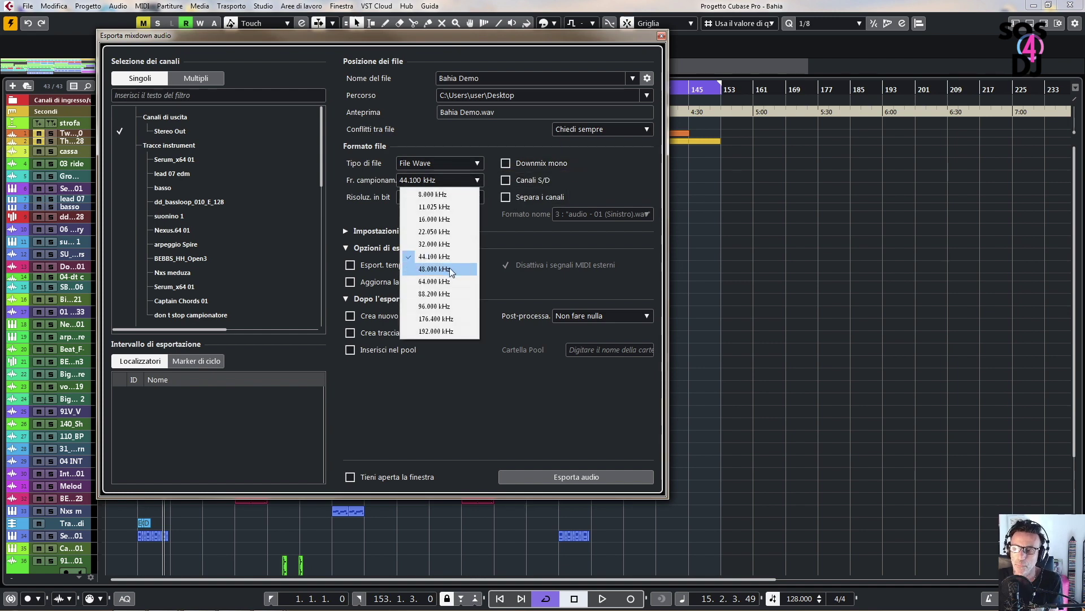
click(504, 223)
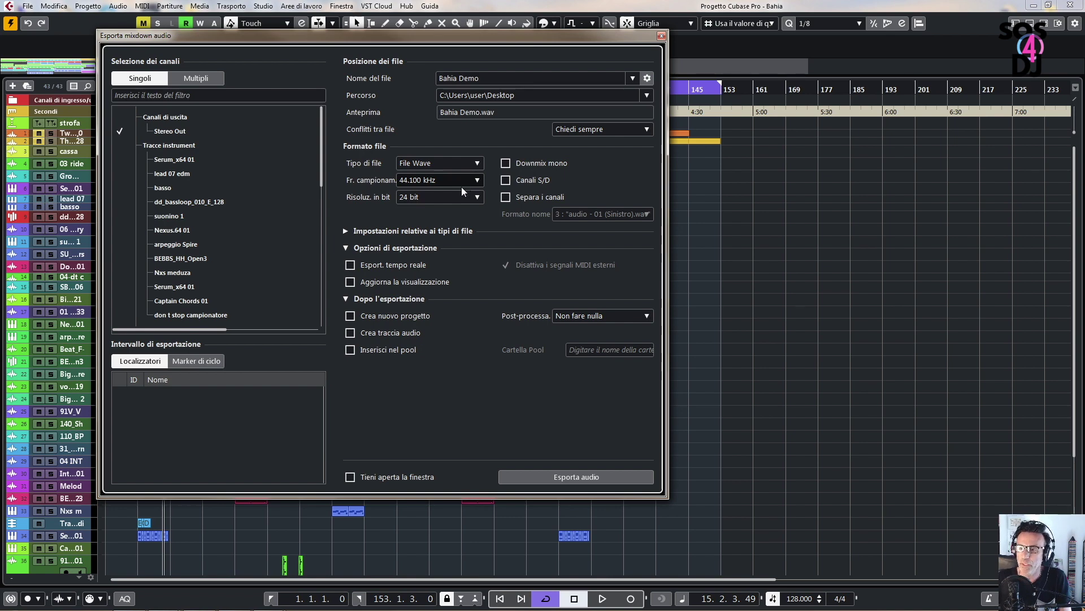
click(446, 196)
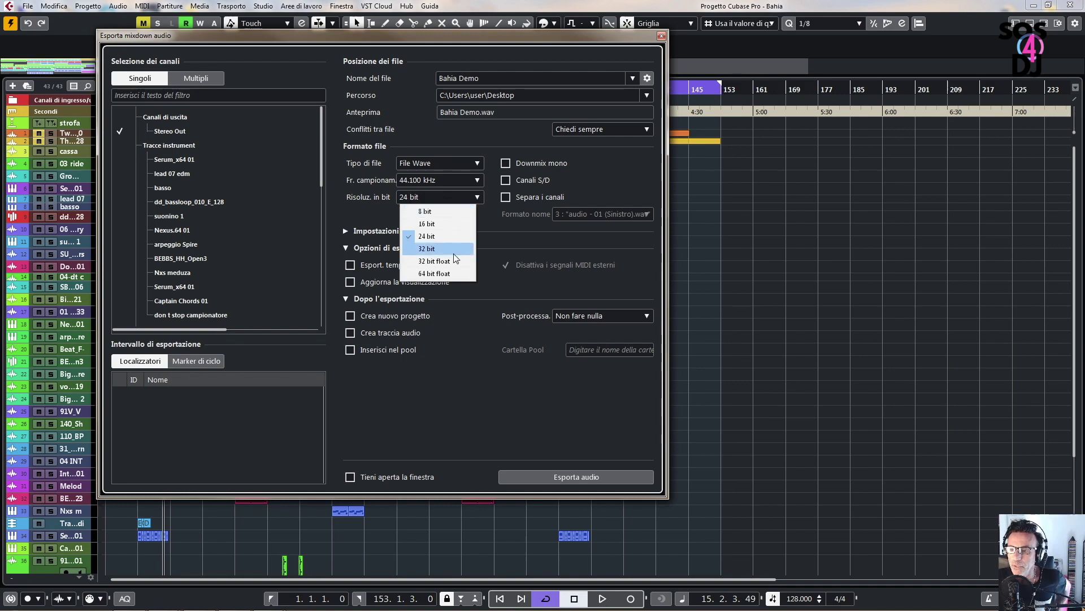
click(488, 223)
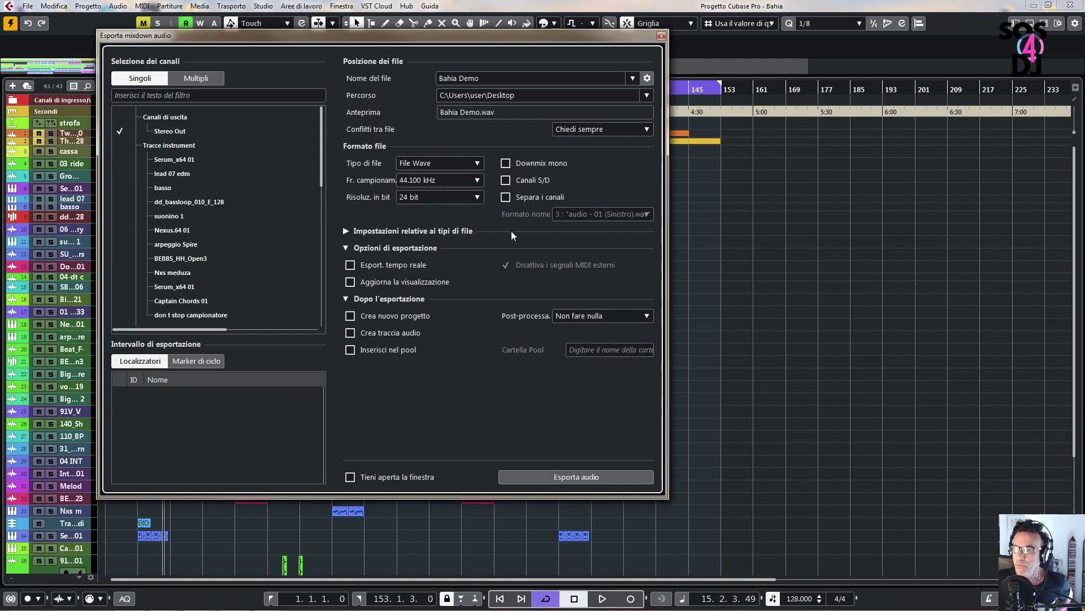
- Examine the file-type-specific settings, and collapse that section and the export options
click(346, 232)
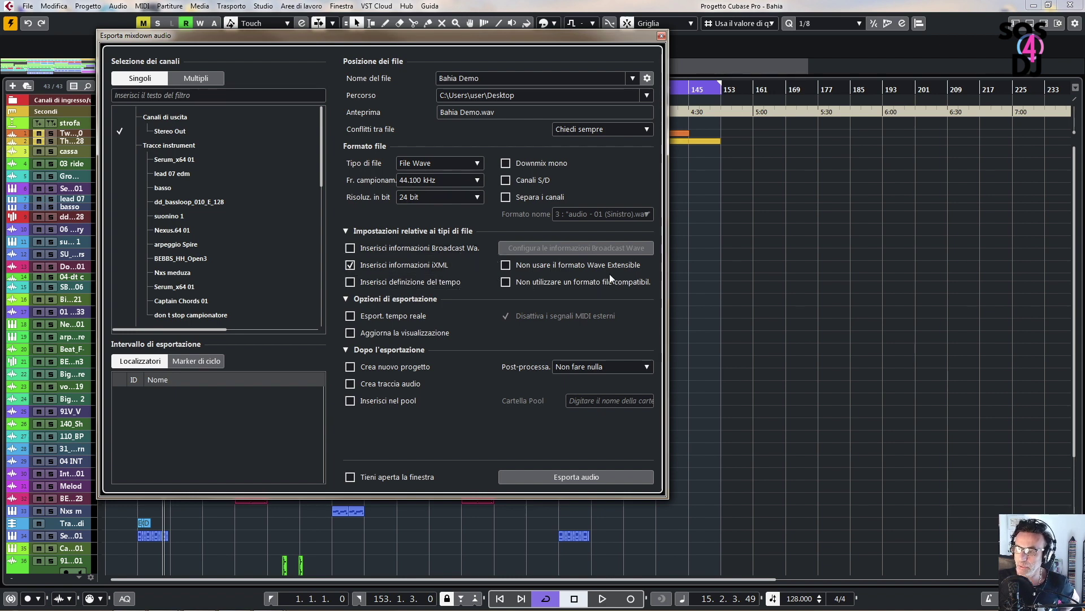
click(346, 230)
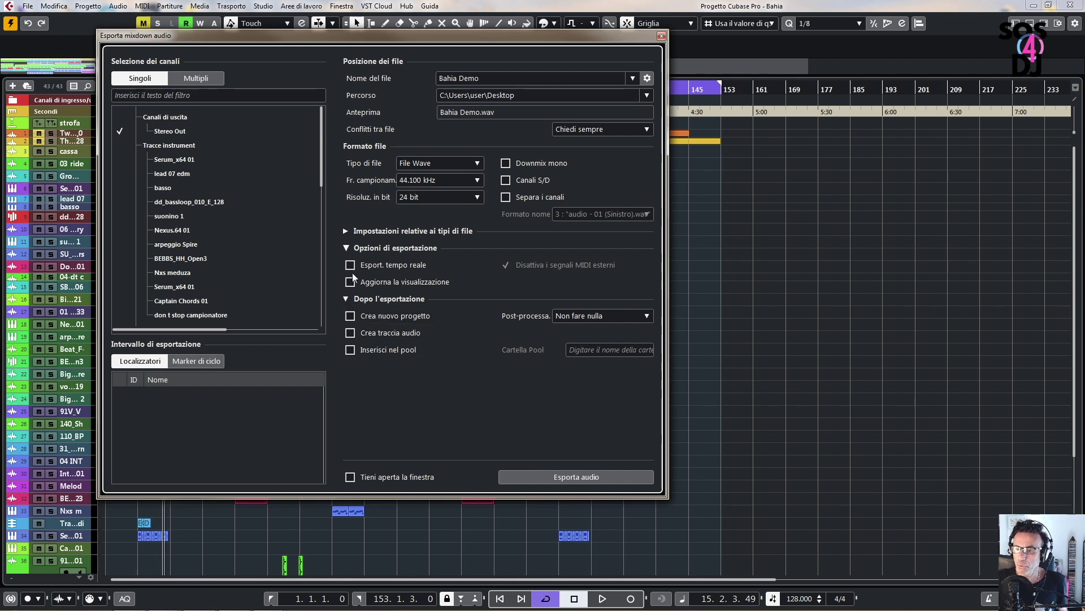
click(346, 249)
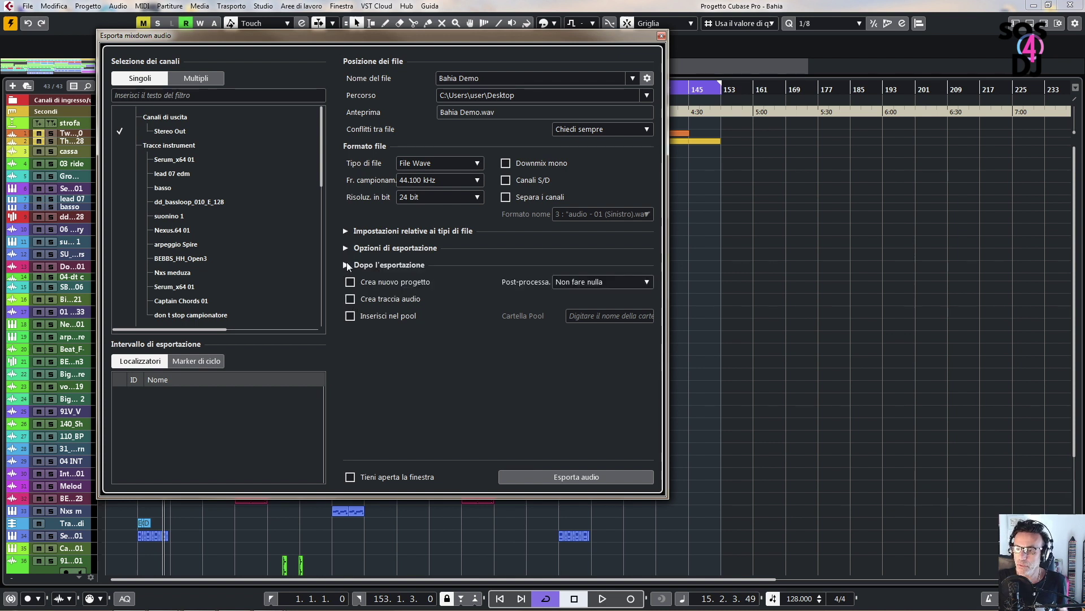
click(347, 265)
click(347, 264)
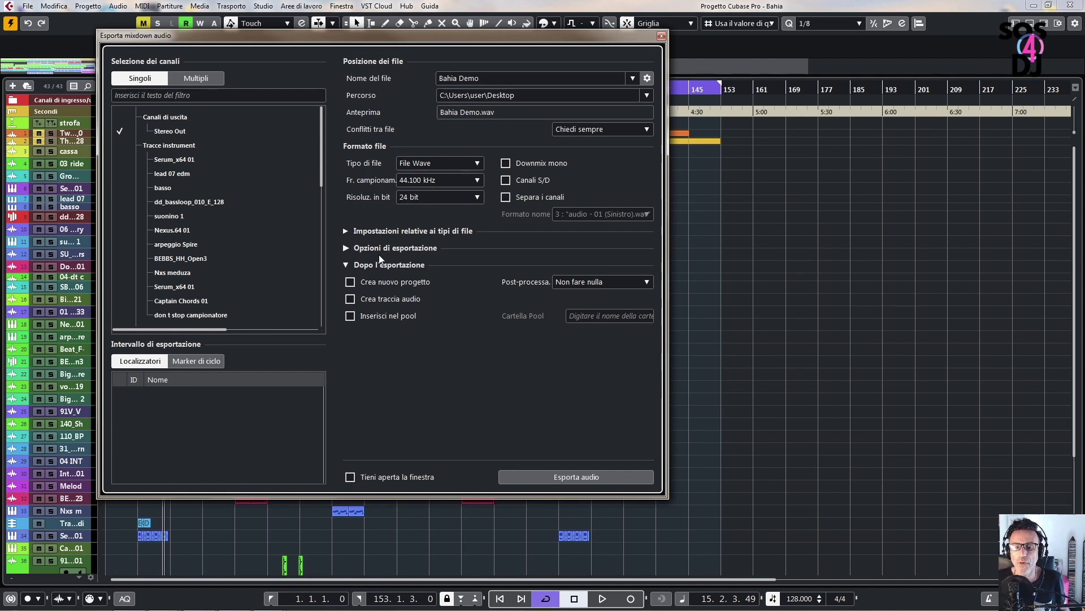
- Enable inserting the exported file into the pool, leaving the new project and audio track options off
click(352, 281)
click(351, 283)
click(351, 298)
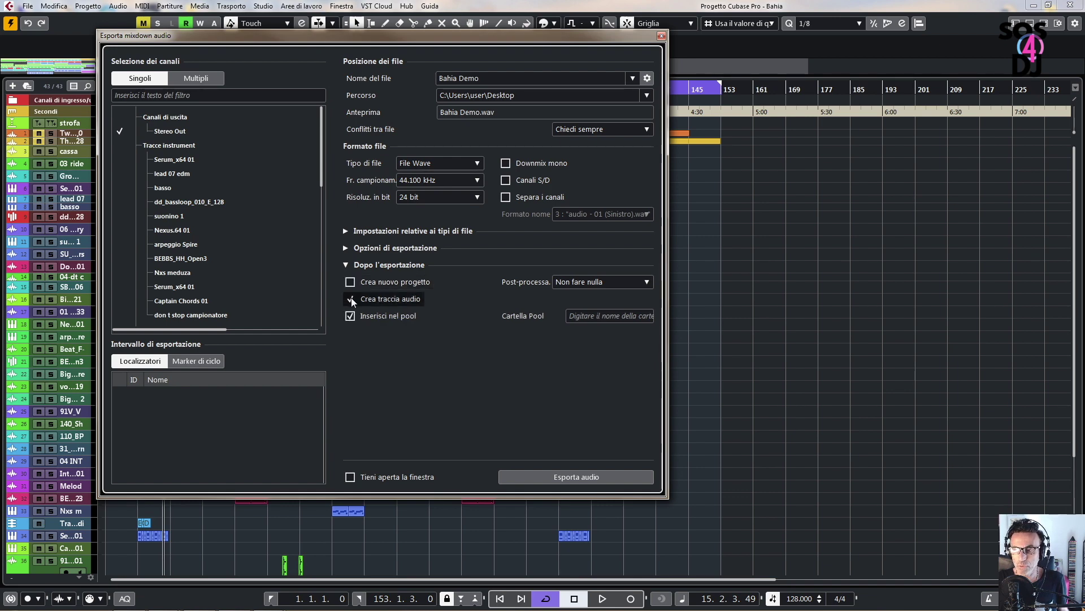
click(351, 298)
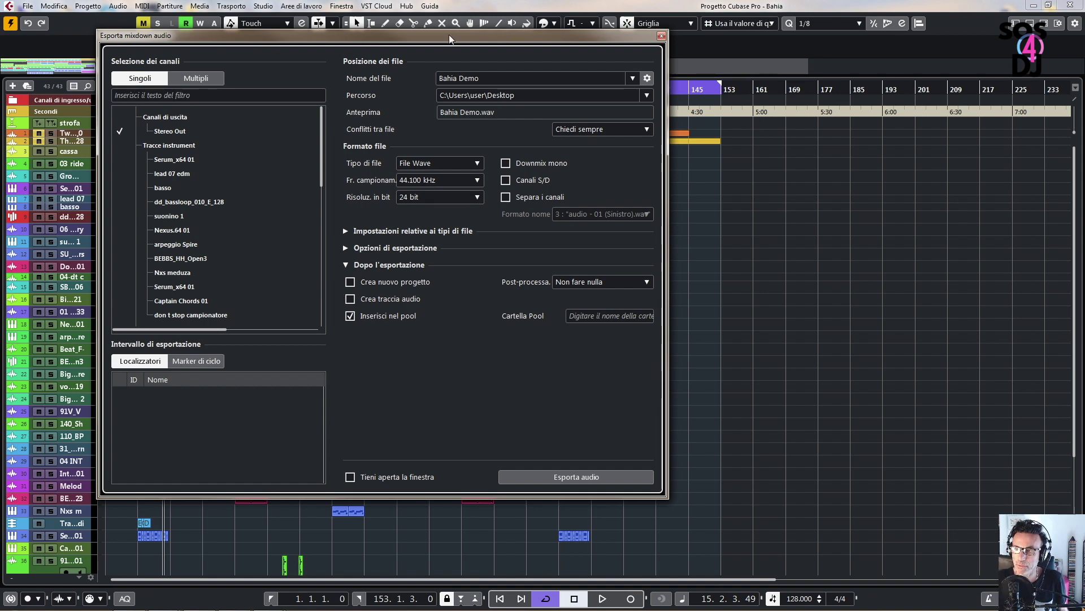
- Review the post-processing choices for the export and reposition the export dialog over the project
drag(449, 35, 855, 99)
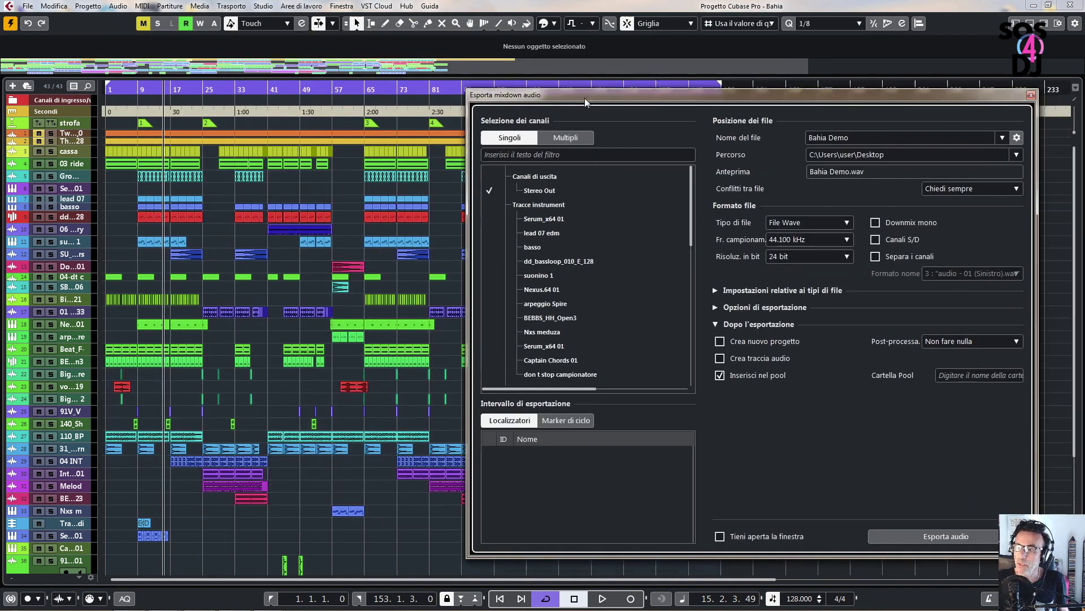
drag(584, 97, 158, 51)
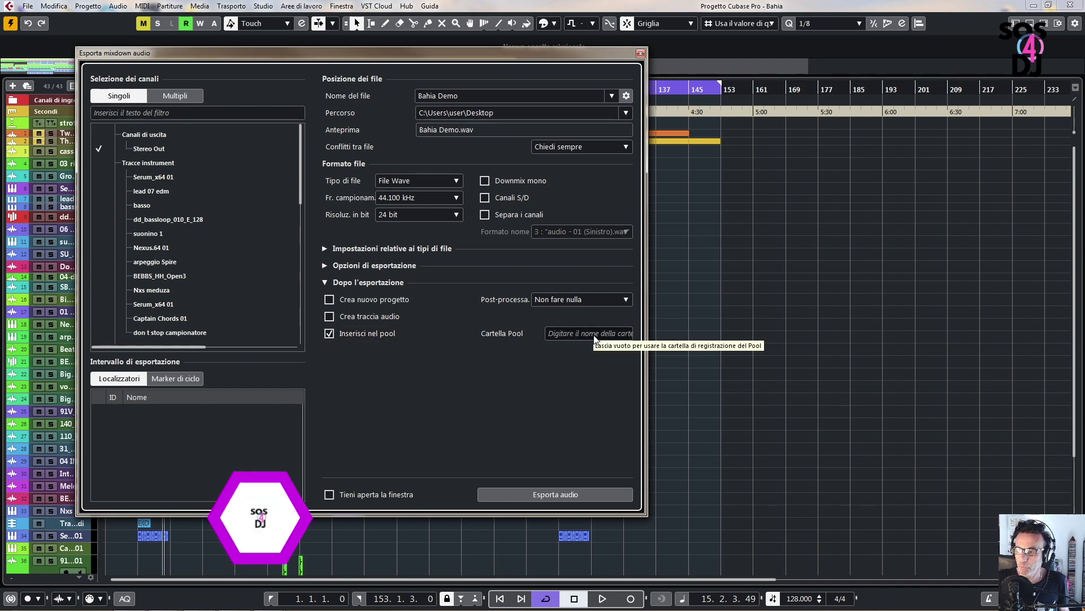
click(599, 295)
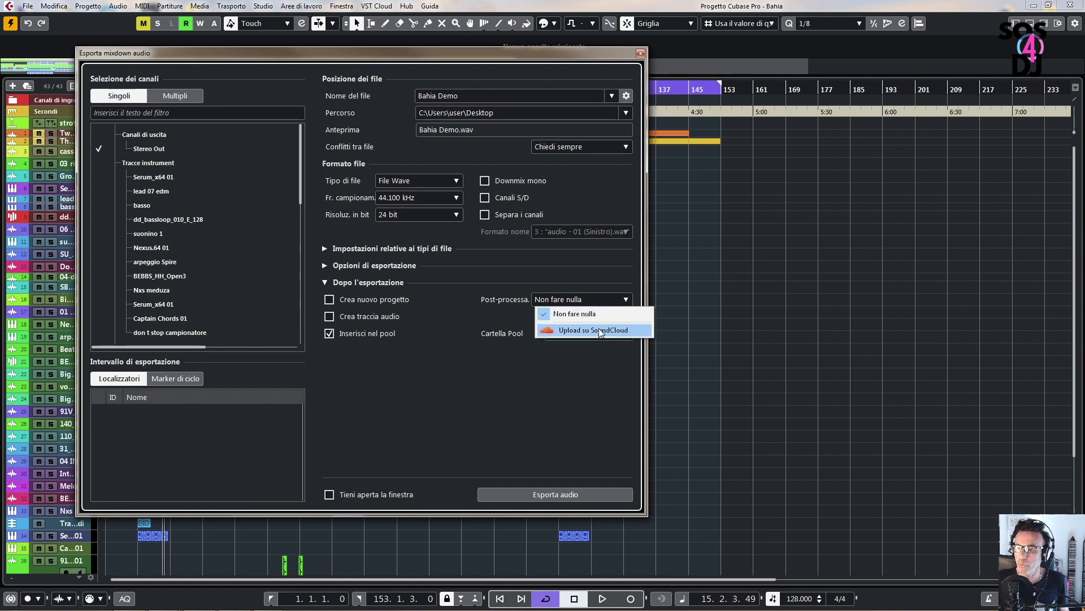
click(587, 376)
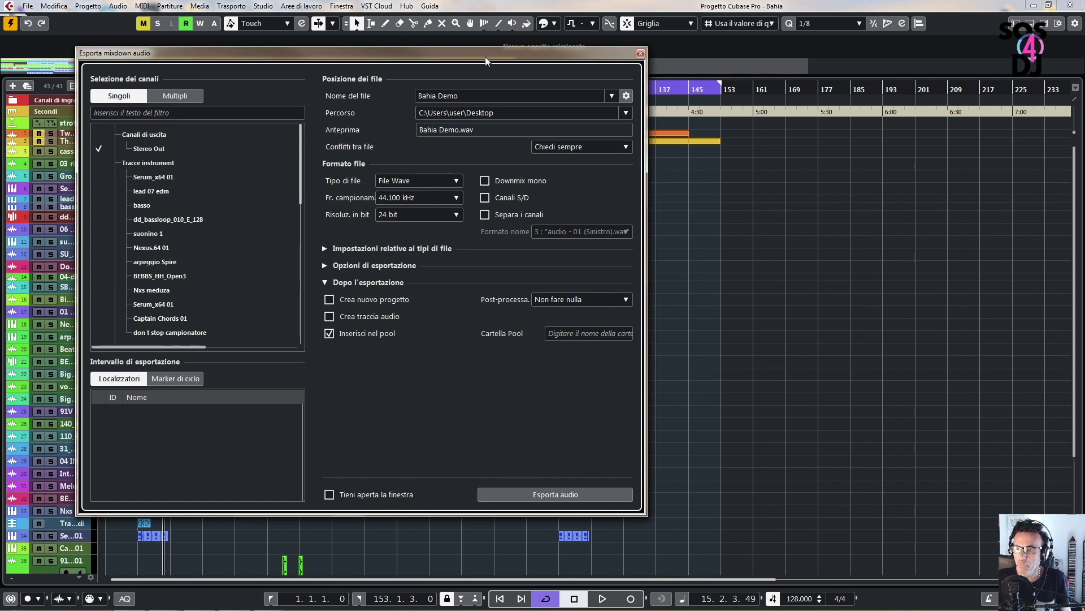
drag(485, 57, 497, 43)
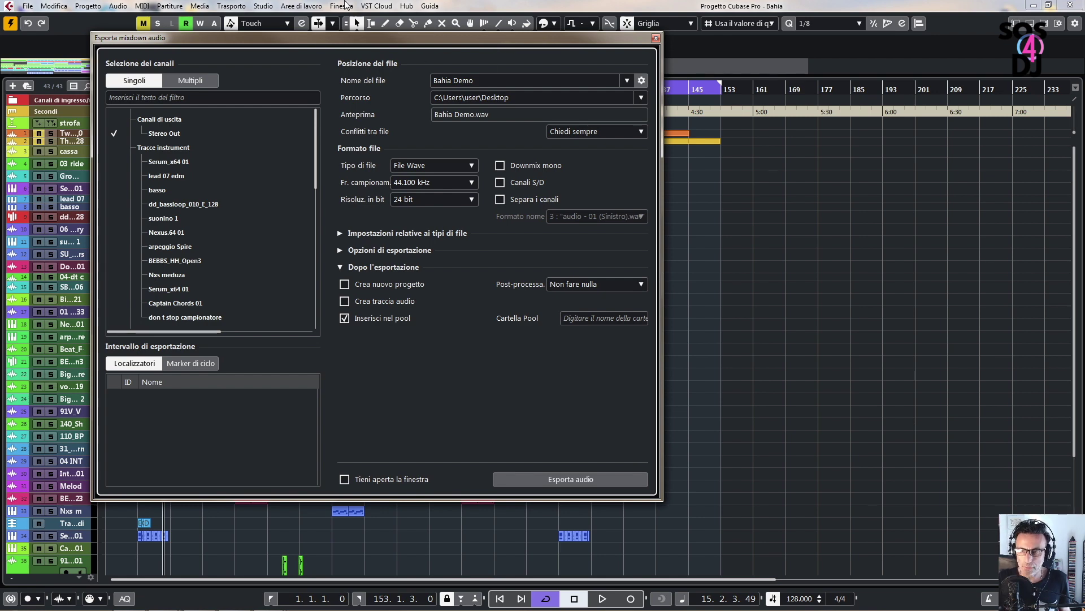
- Compare the single and multiple channel selection modes of the export, and leave multiple-channel export active
click(189, 80)
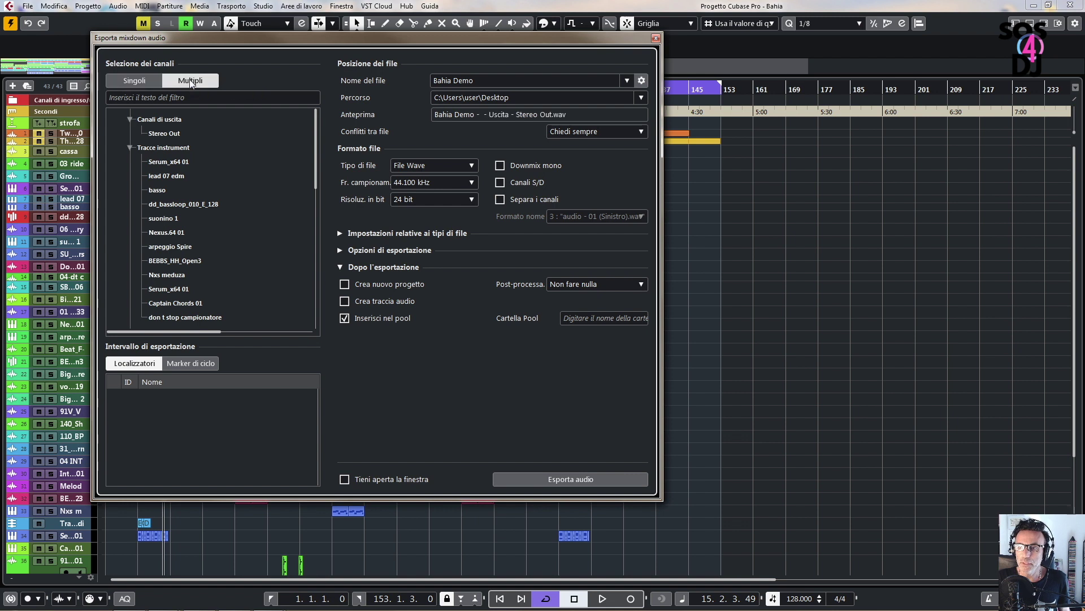
click(143, 81)
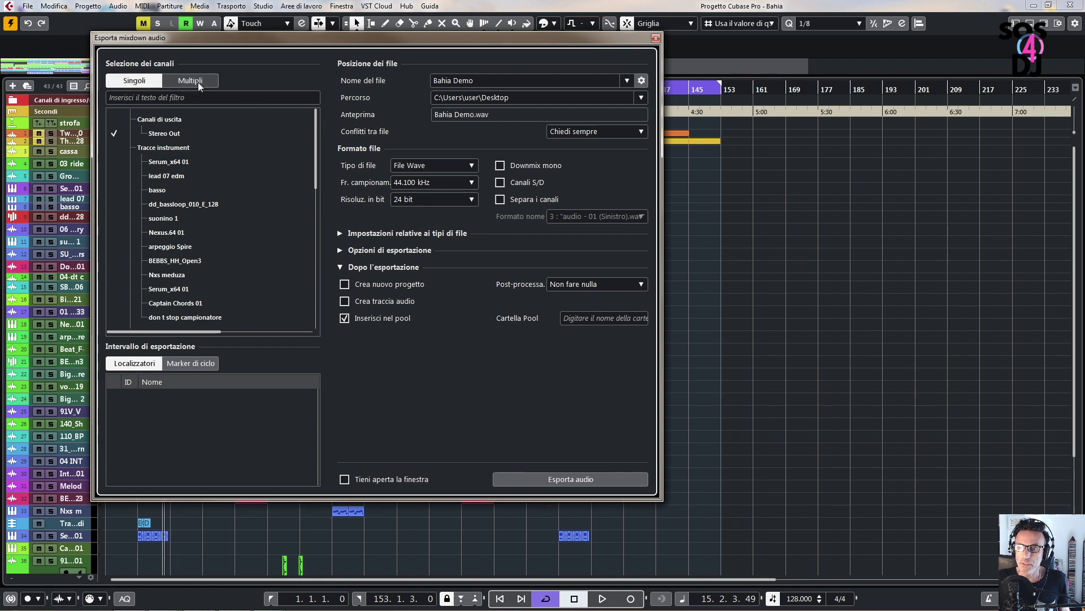
click(198, 82)
click(138, 83)
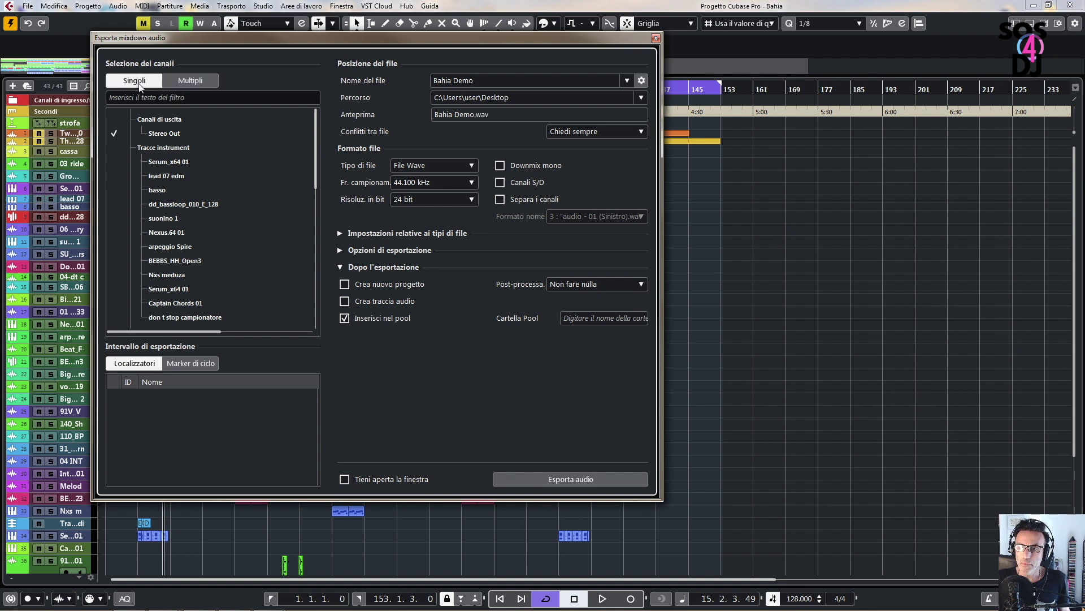
click(164, 162)
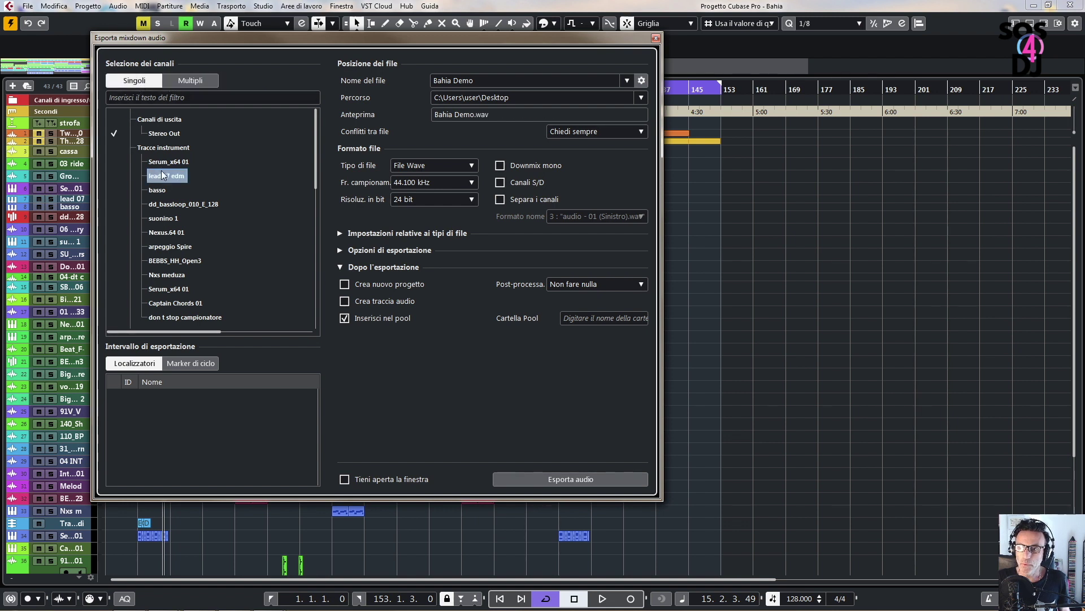
click(180, 81)
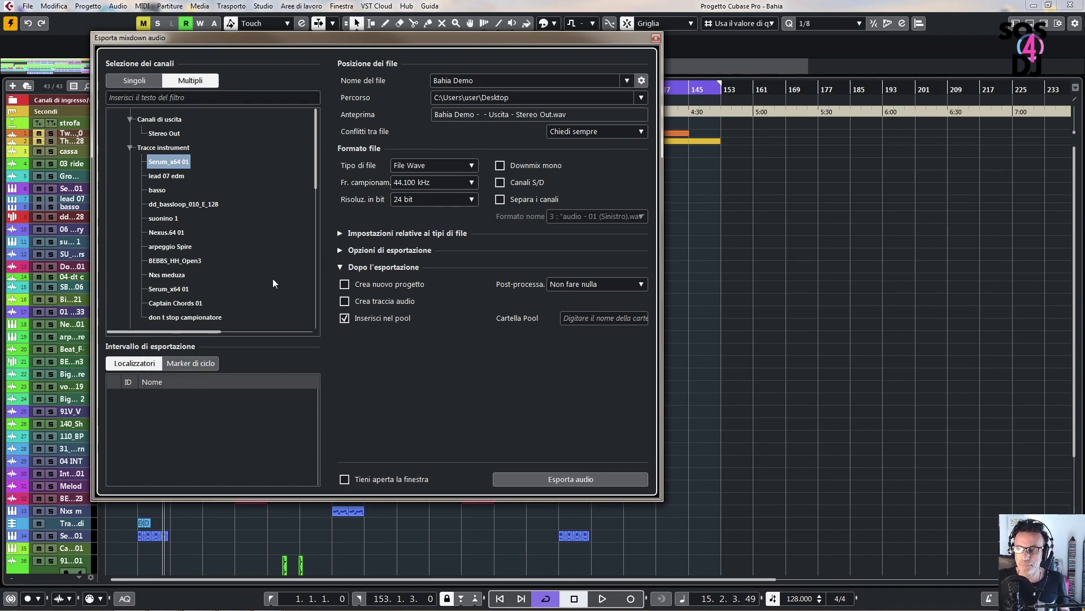
- Compare the cycle marker and locator options for the export range, and keep the locators
click(202, 363)
click(136, 364)
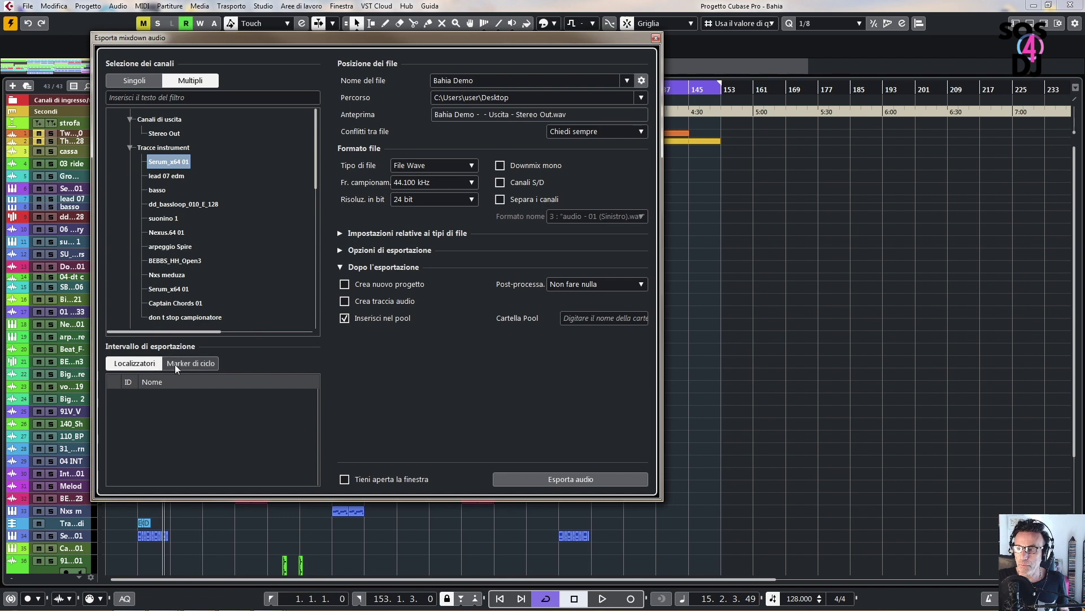
click(175, 364)
click(121, 364)
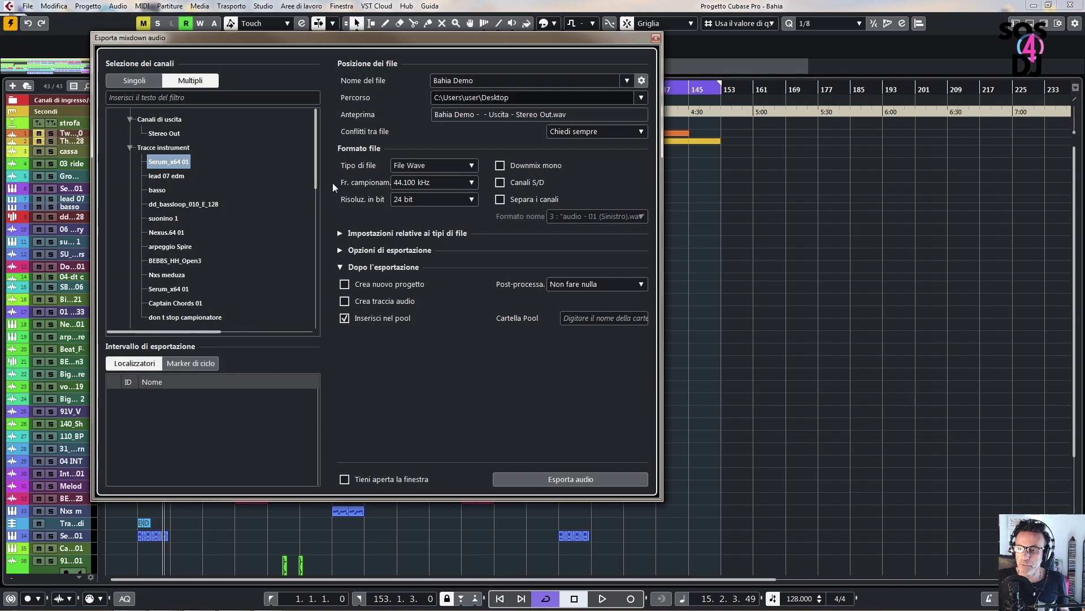
- Audition the project around the song's ending and bring the right locator back to about bar 137
drag(333, 35, 640, 261)
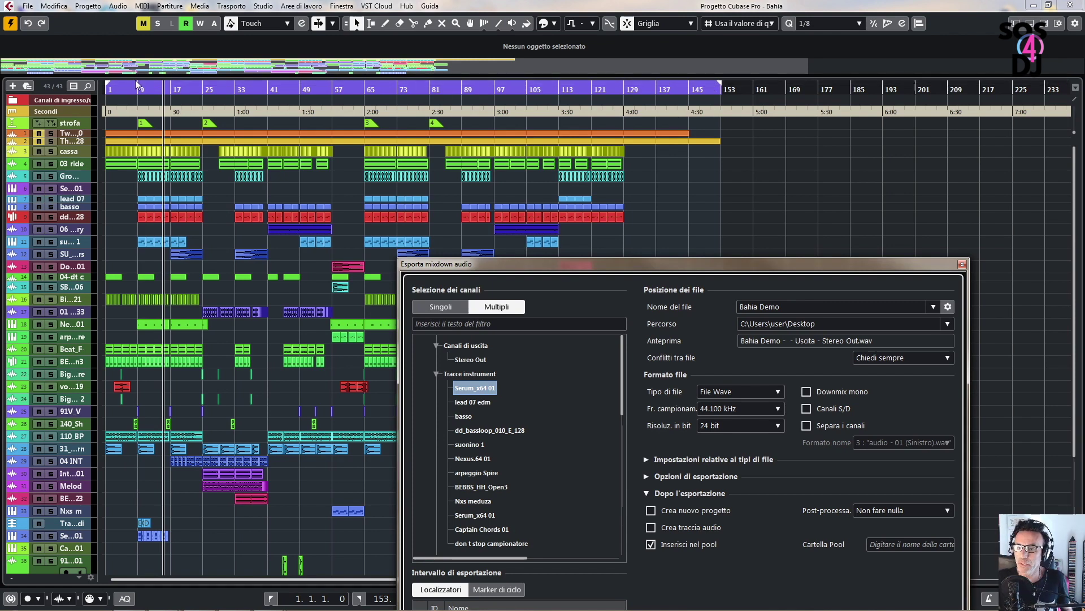
drag(107, 85, 107, 85)
key(space)
click(679, 89)
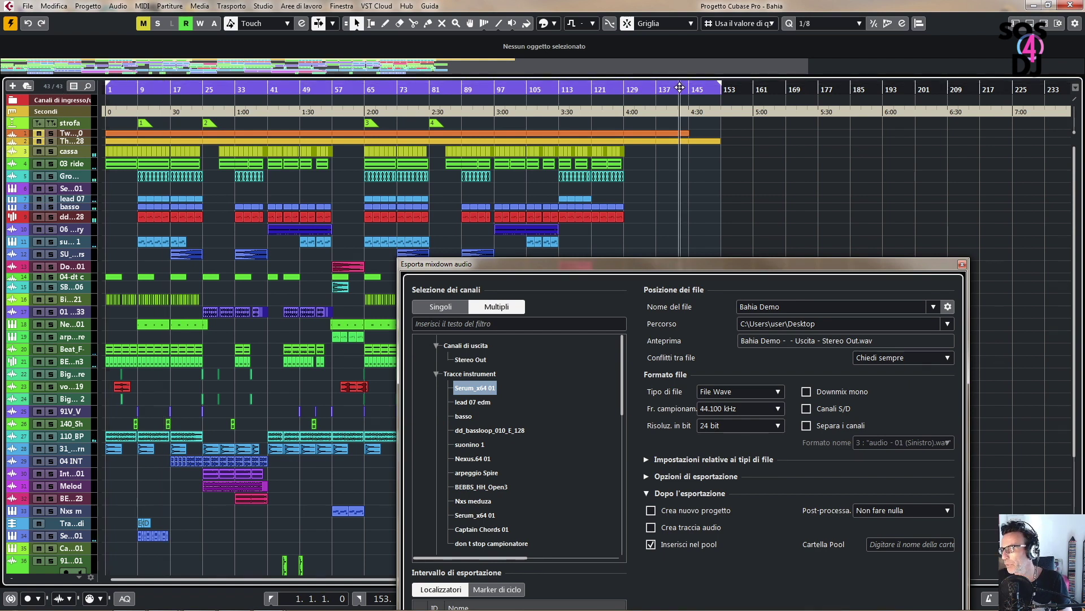
click(642, 89)
click(603, 89)
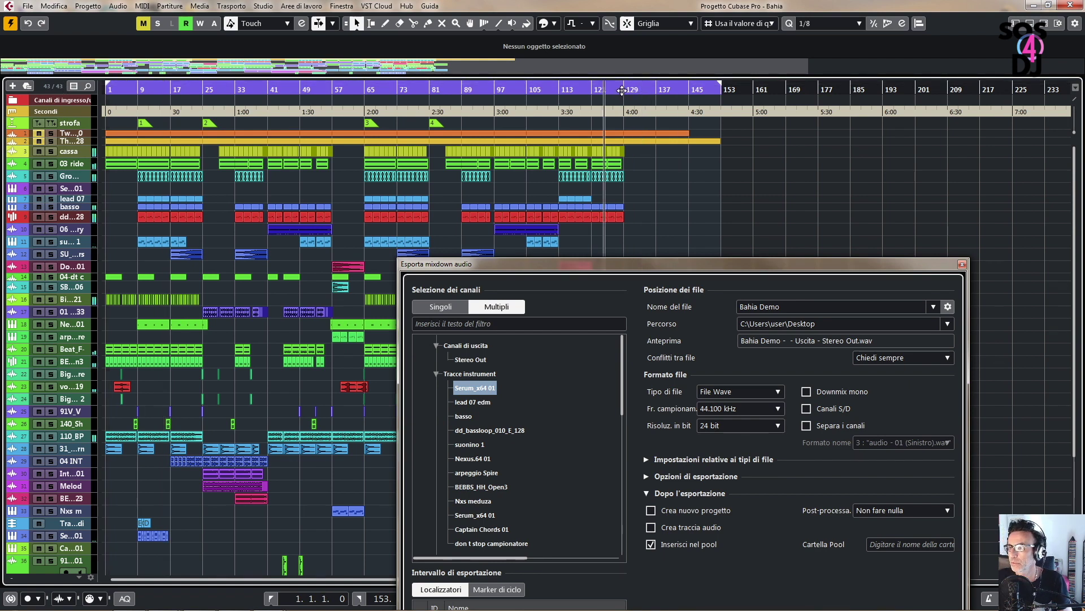
click(621, 89)
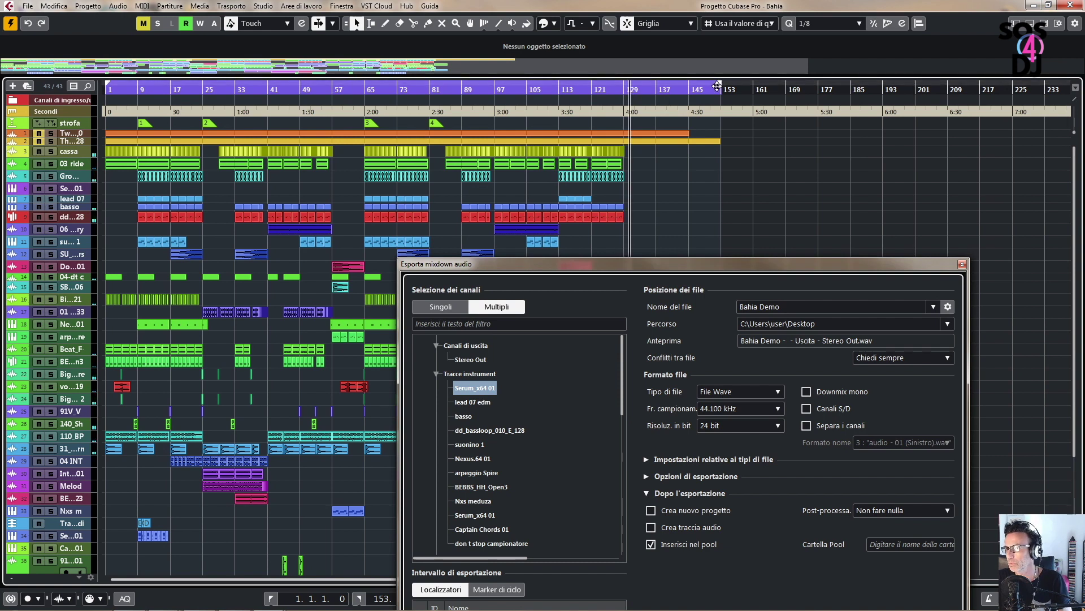
drag(723, 86, 717, 84)
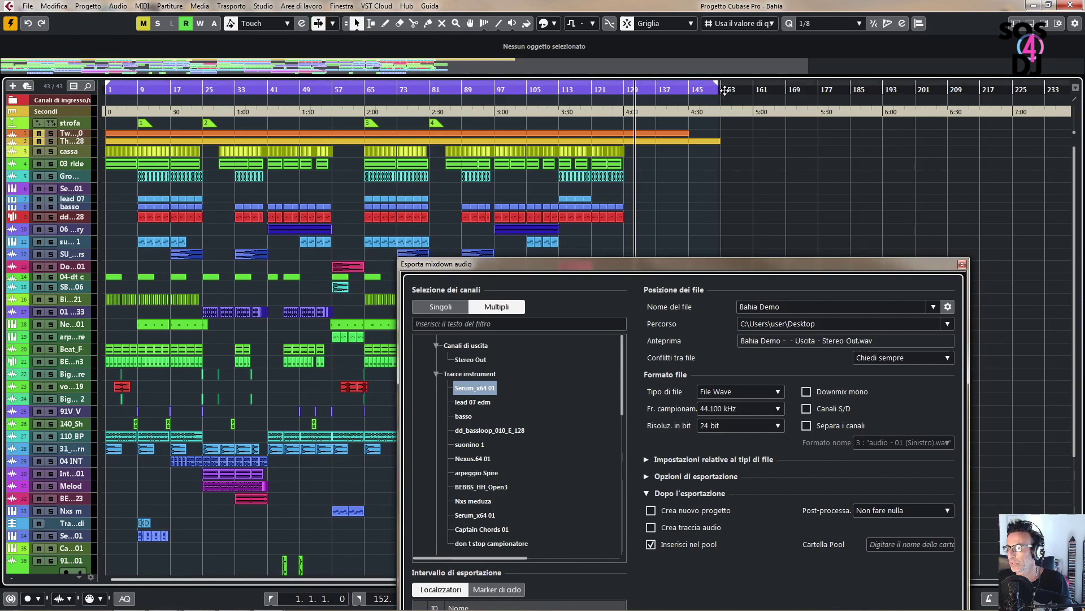
drag(722, 90, 658, 92)
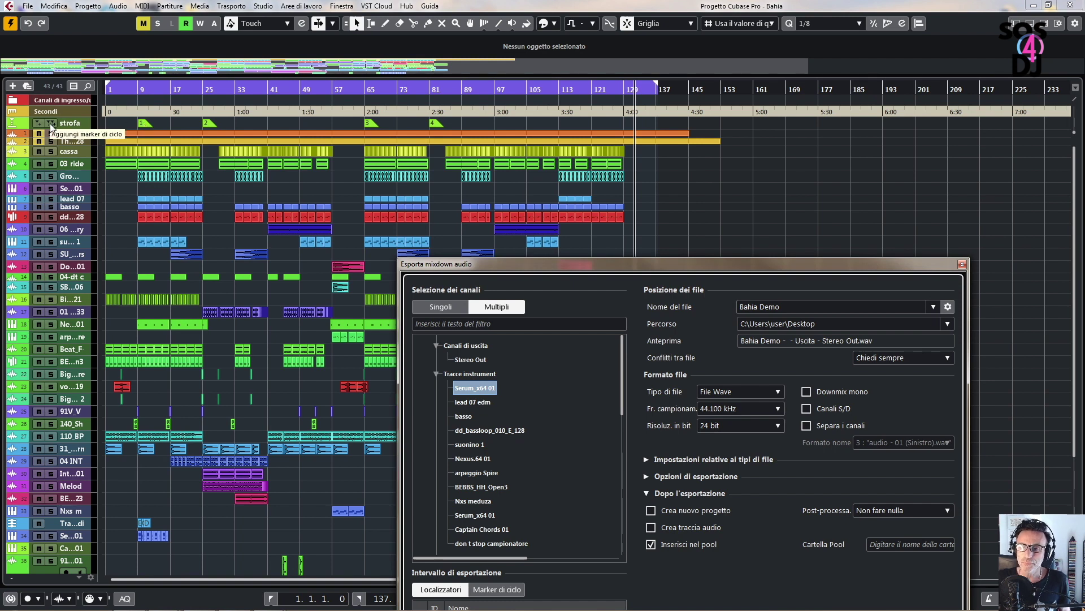
right_click(88, 124)
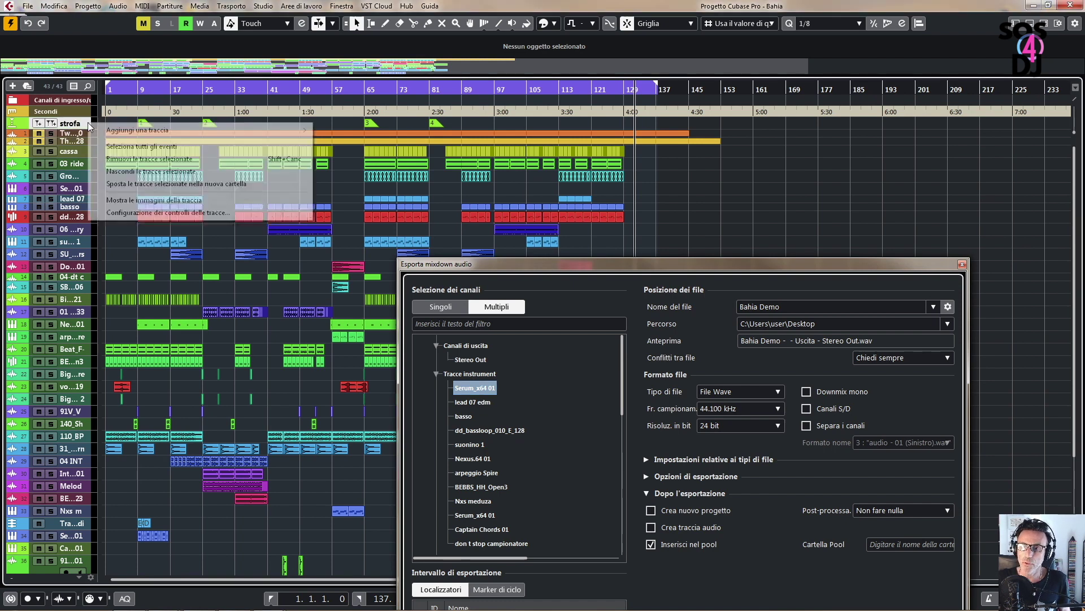
mouse_move(140, 132)
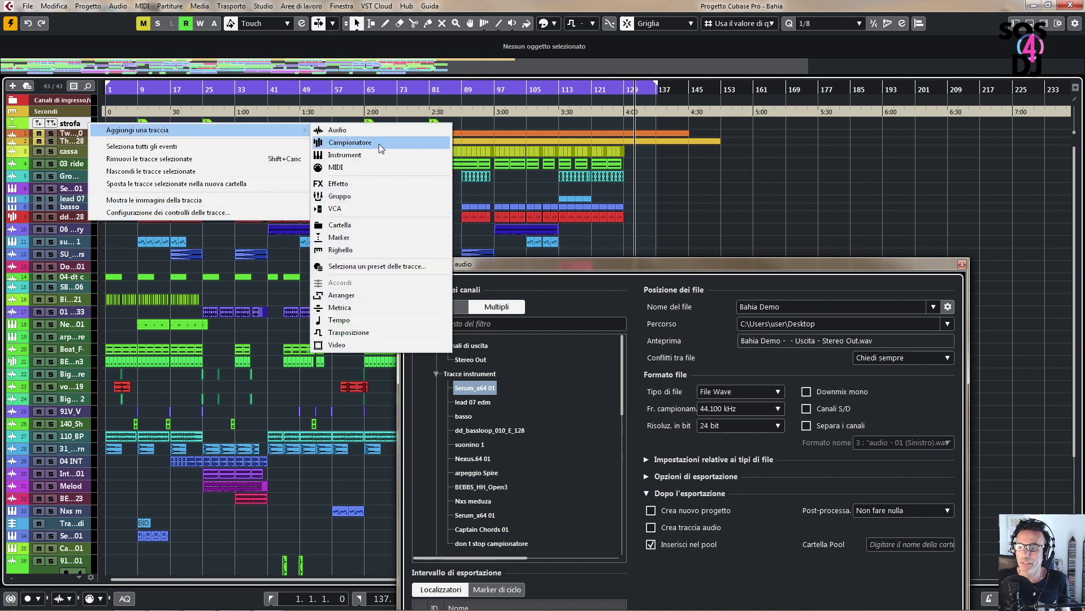
click(371, 242)
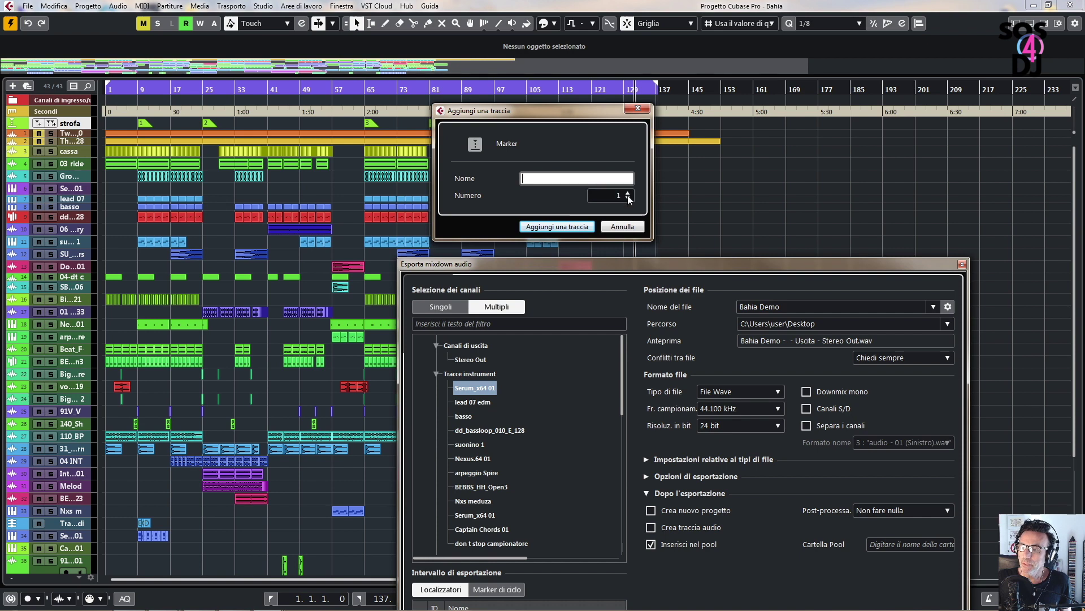
click(630, 229)
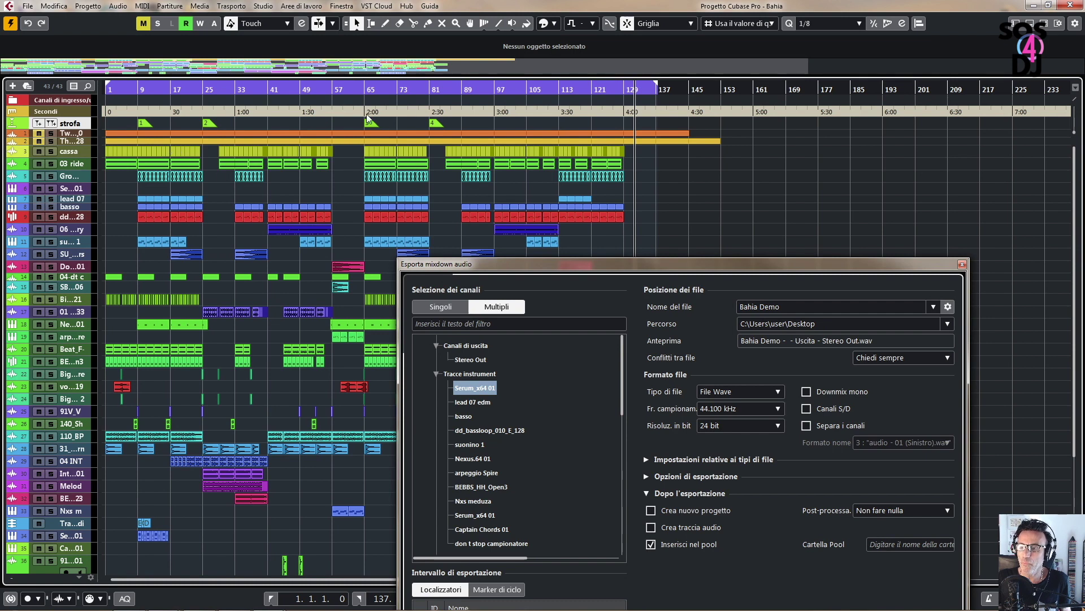
- Bring the export dialog back over the project and check the cycle marker range, returning to the locators
drag(504, 264, 268, 44)
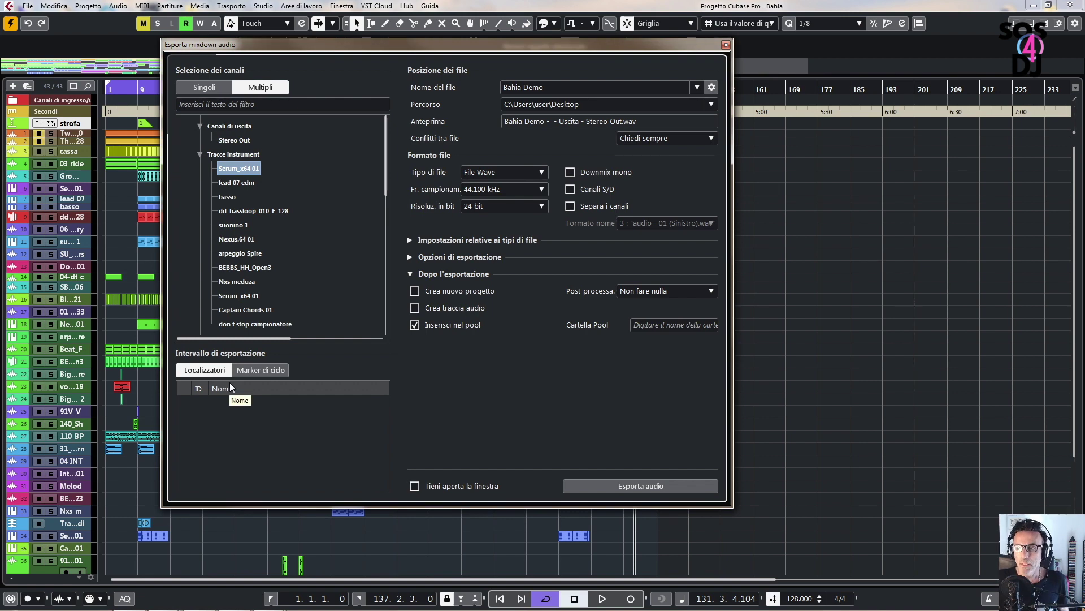
click(270, 370)
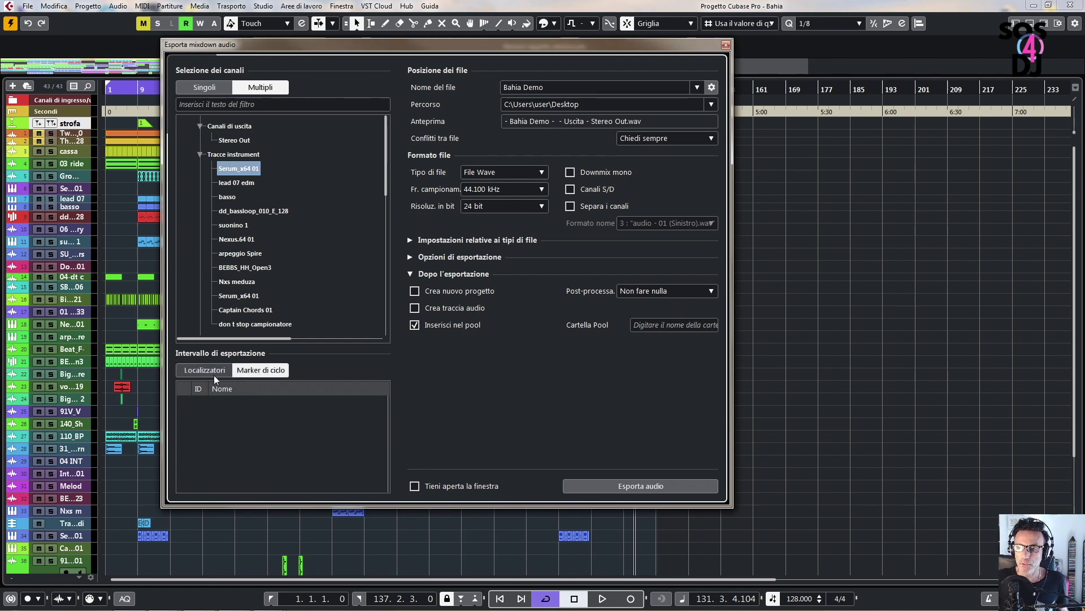
click(214, 368)
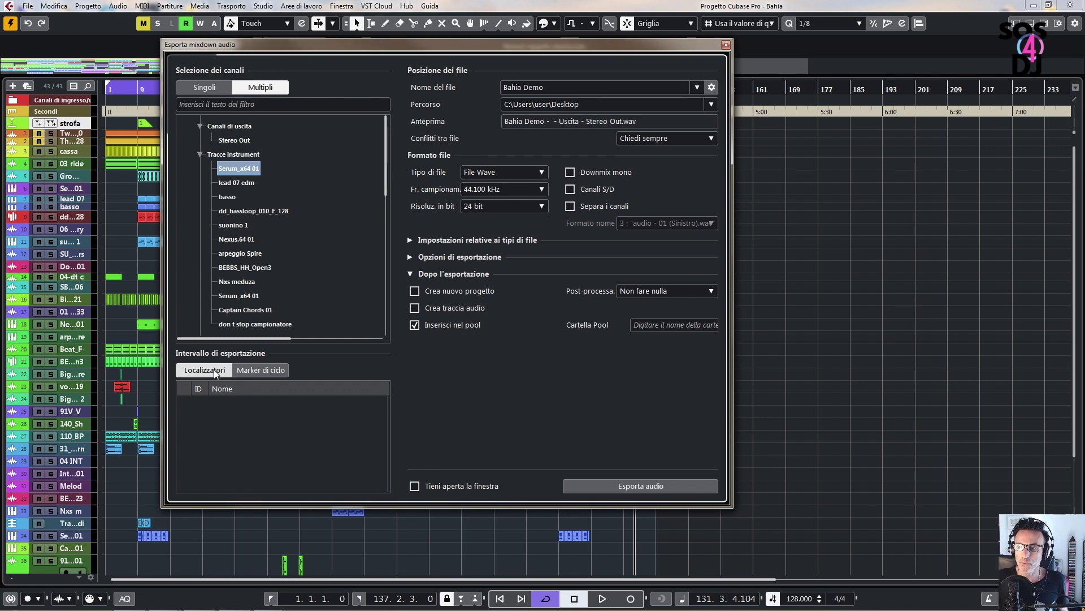
- Switch to single-channel export and try individual instrument tracks one at a time, including BEBBS_HH_Open3, arpeggio Spire and Nexus.64 01
click(195, 89)
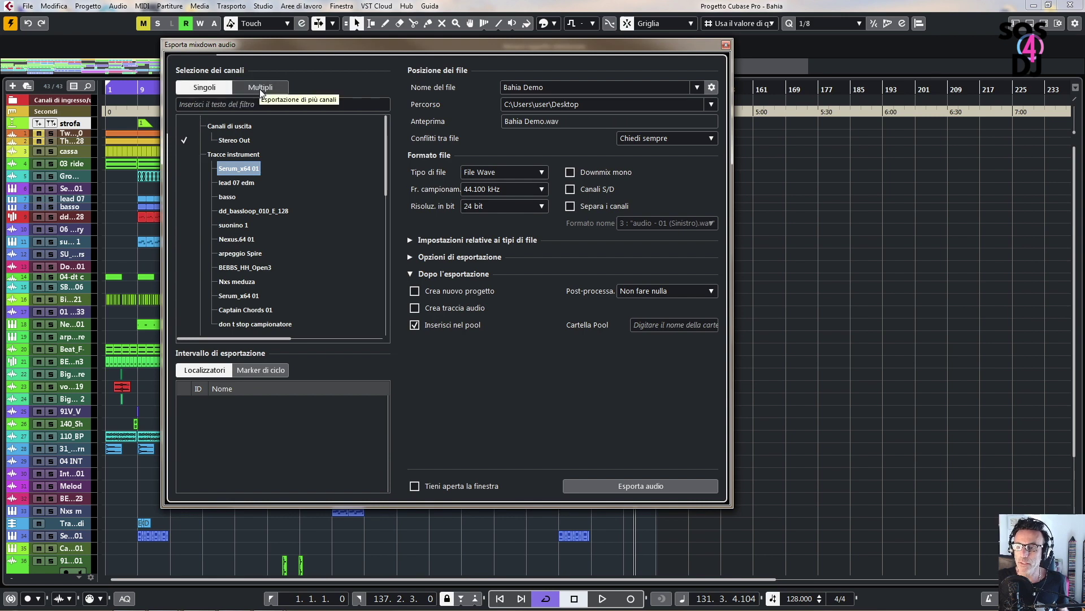
click(242, 184)
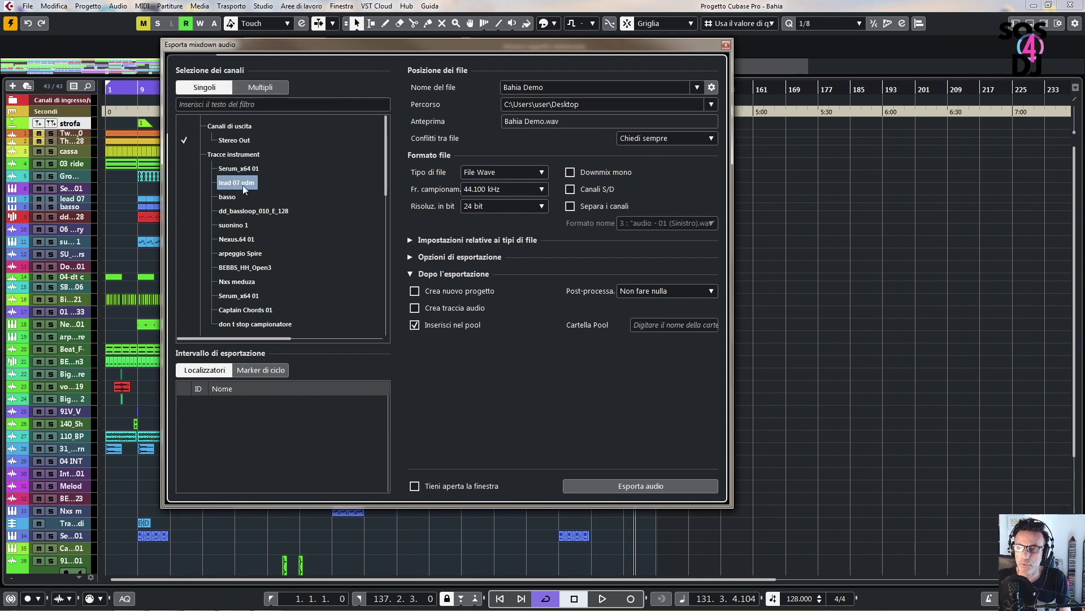
click(235, 139)
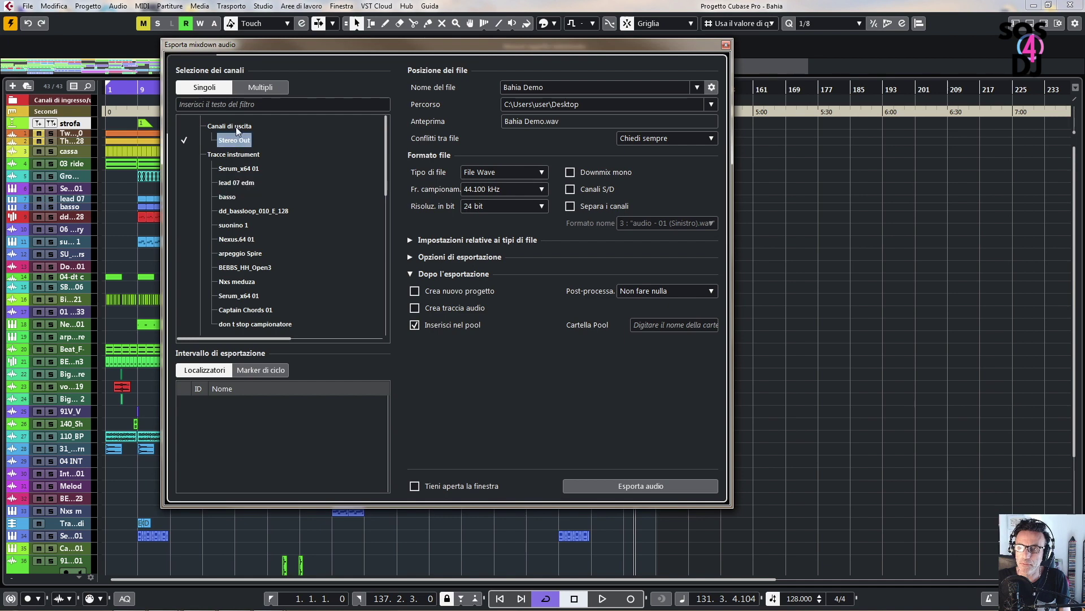
click(235, 266)
click(229, 254)
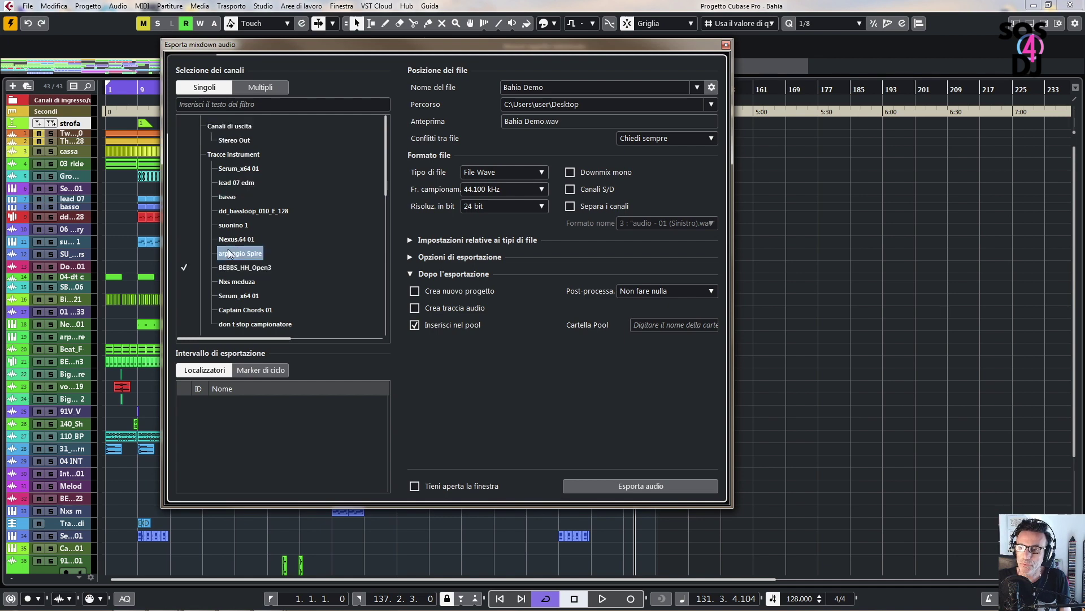
click(229, 253)
click(233, 239)
click(232, 225)
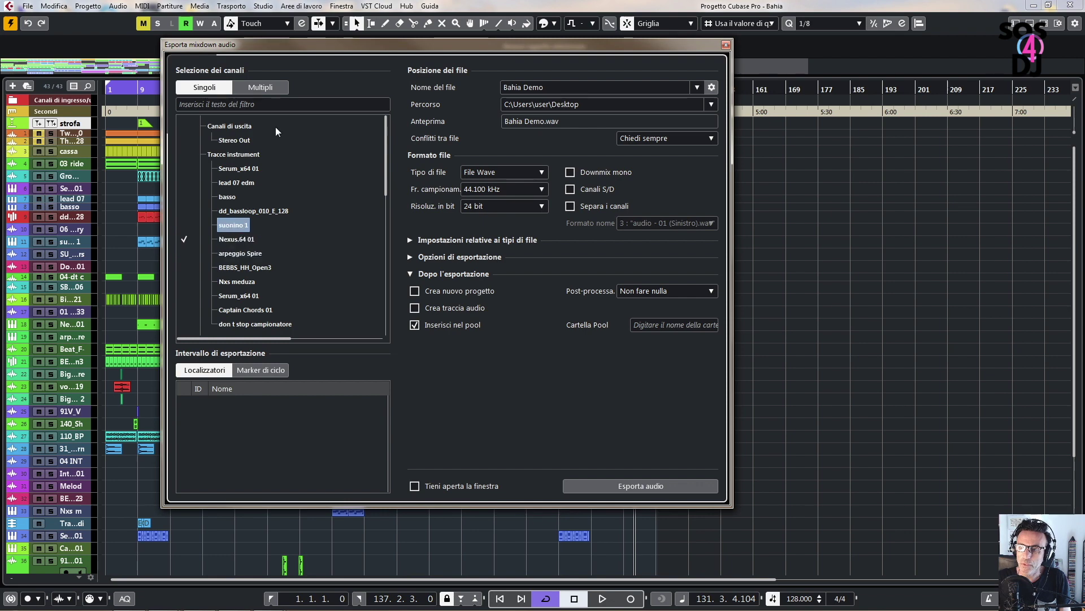
- Return to multiple-channel export and try selecting the adjacent instrument tracks from lead 07 edm to Nexus.64 01
click(260, 87)
click(244, 168)
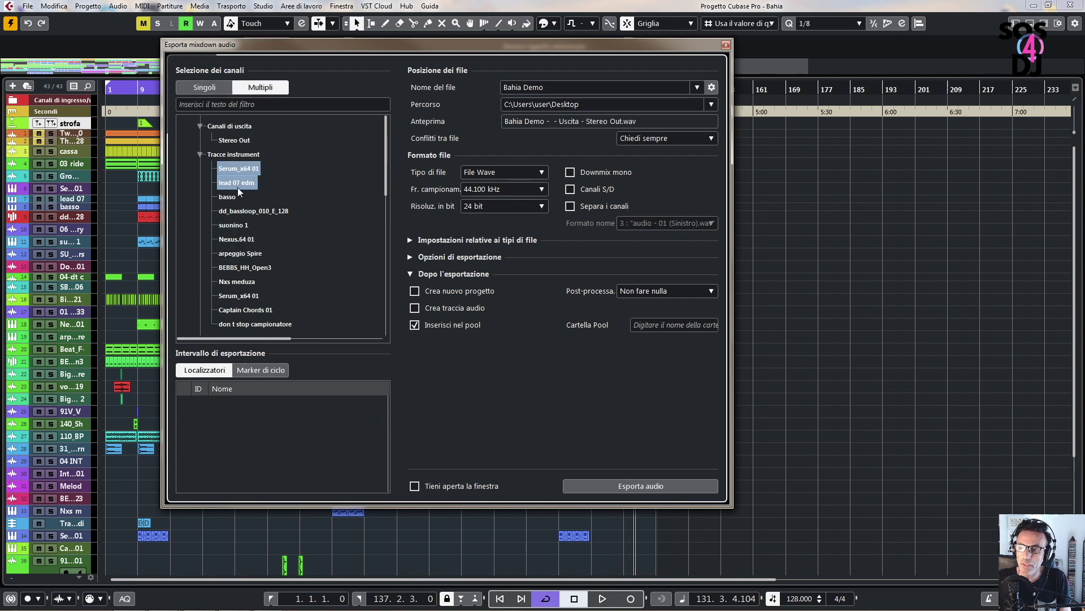
drag(233, 200, 233, 228)
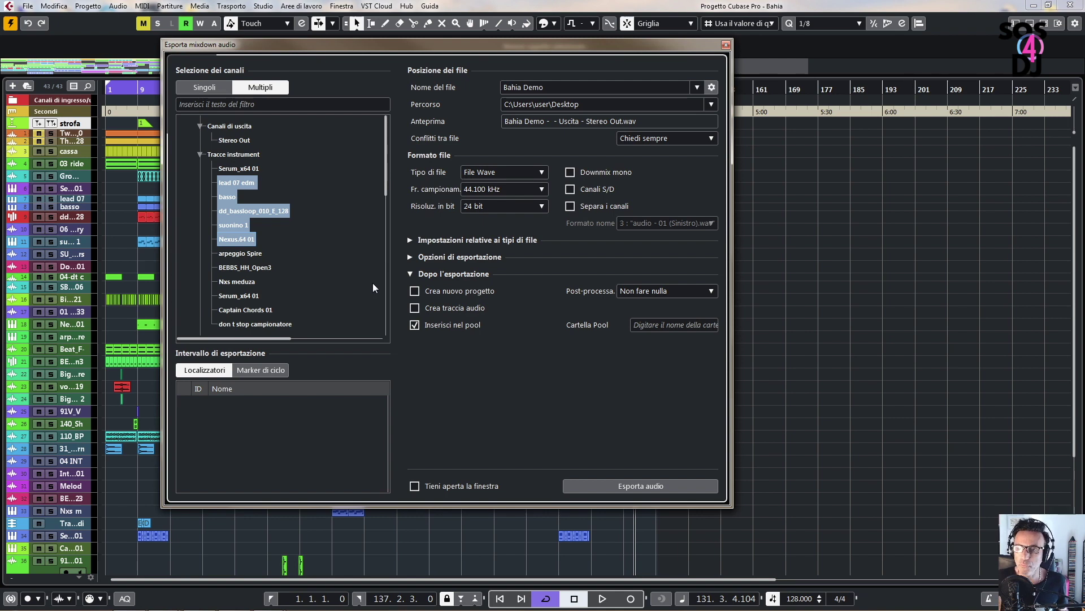
click(236, 266)
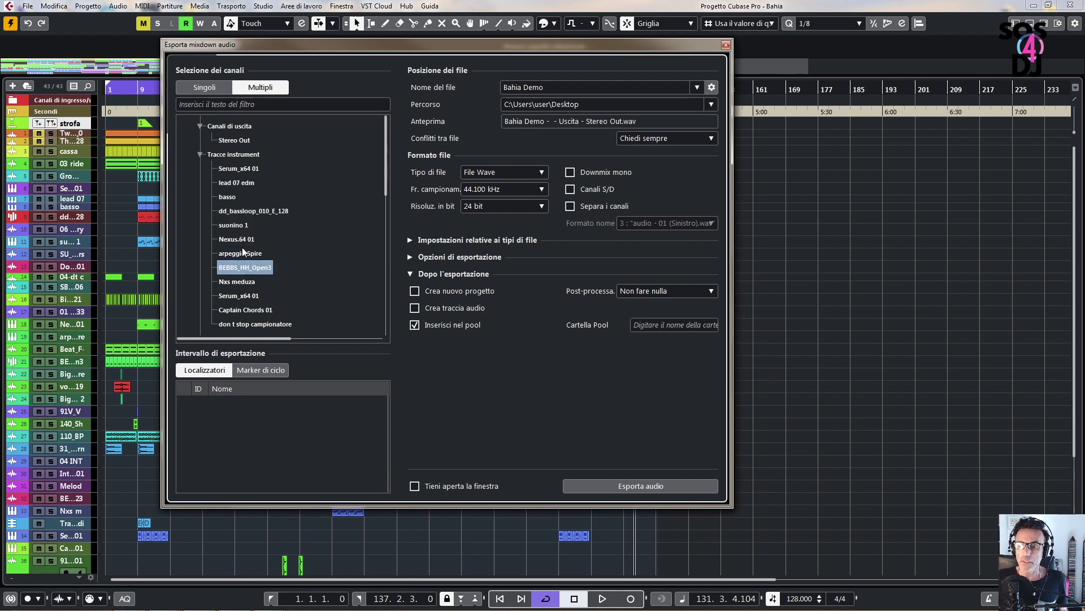
- Try selecting the non-adjacent channels lead 07 edm, arpeggio Spire, don t stop campionatore and cassa, and reset the selection to Serum_x64 01
click(237, 171)
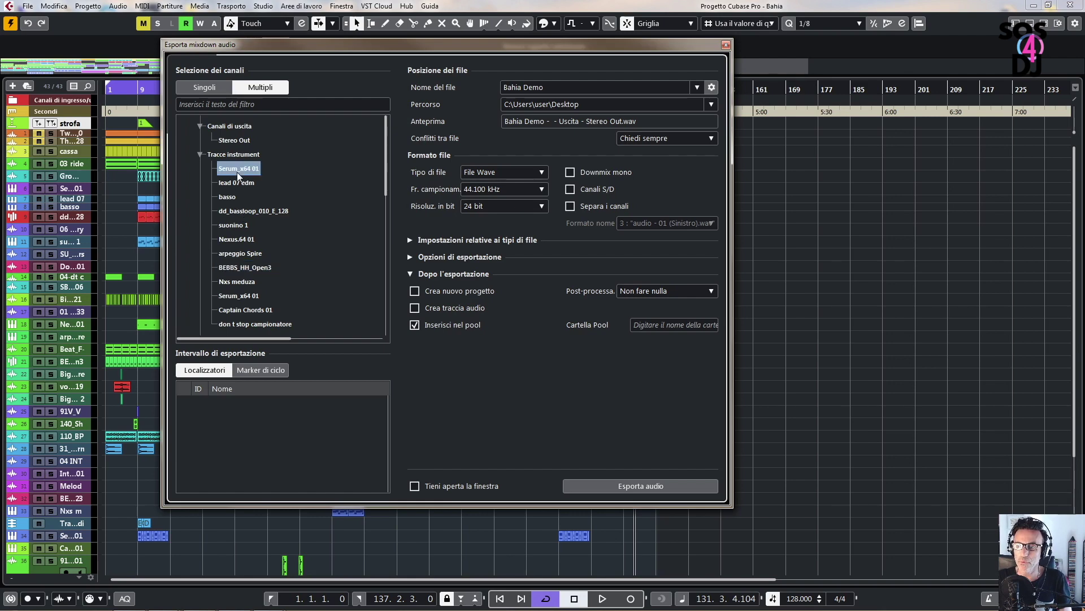
ctrl+click(236, 252)
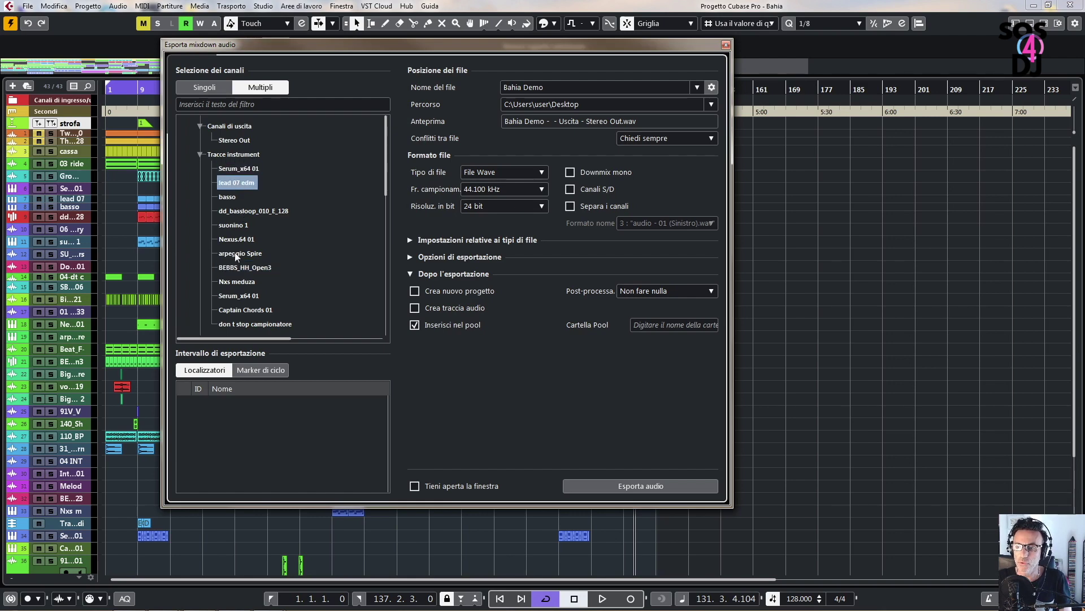
ctrl+click(237, 320)
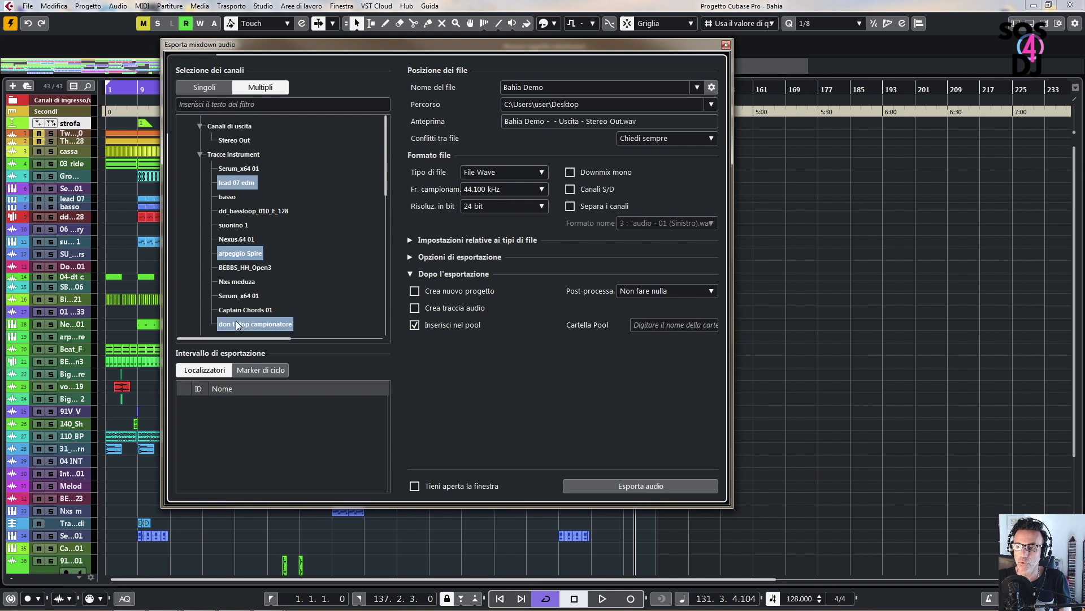
scroll(239, 320, down, 2)
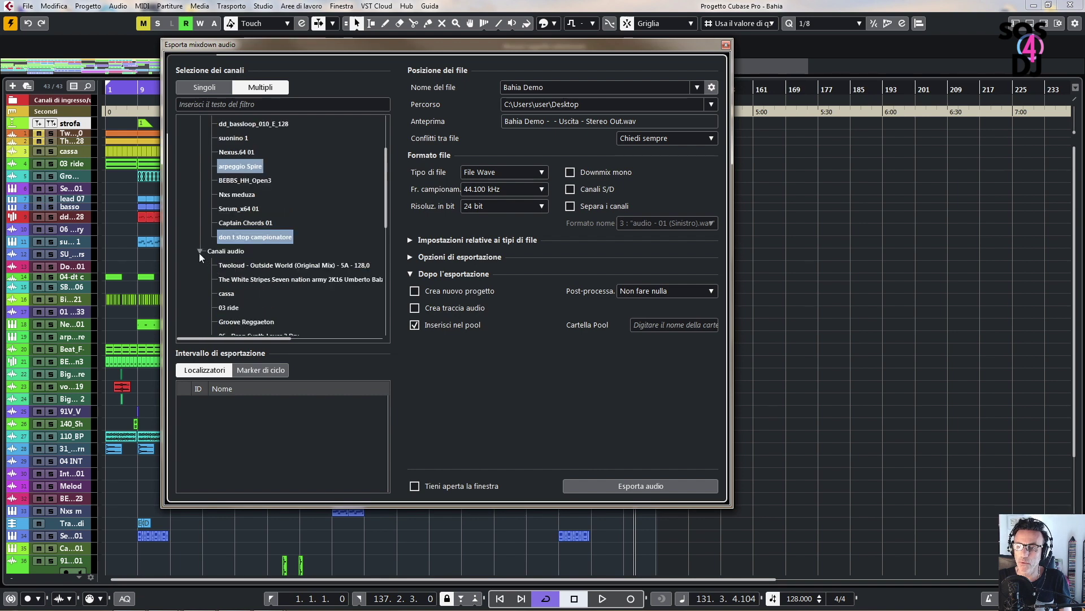
ctrl+click(227, 292)
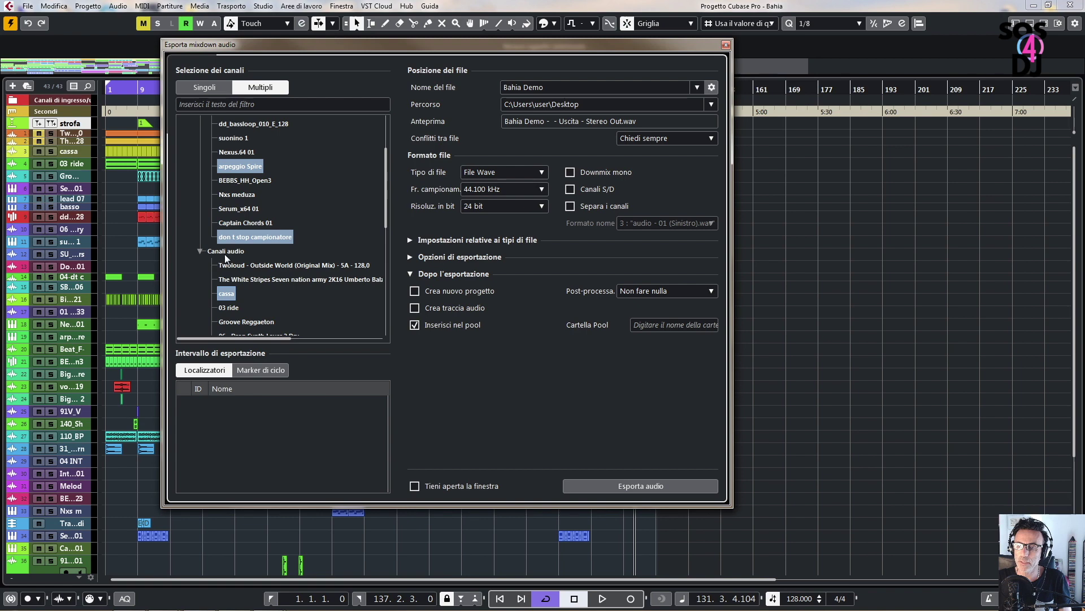
scroll(225, 249, up, 2)
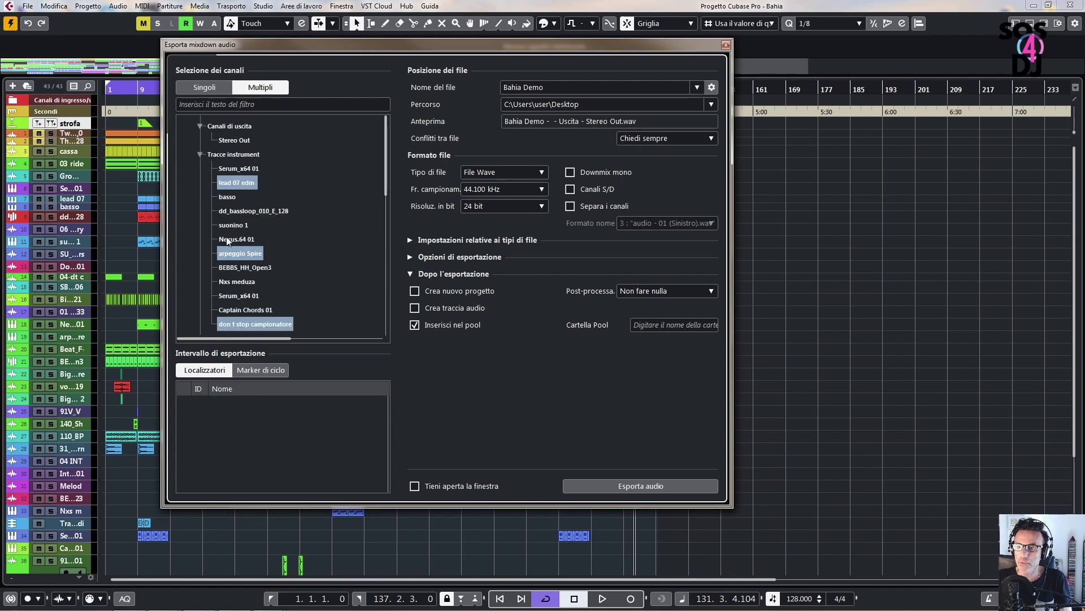
click(320, 168)
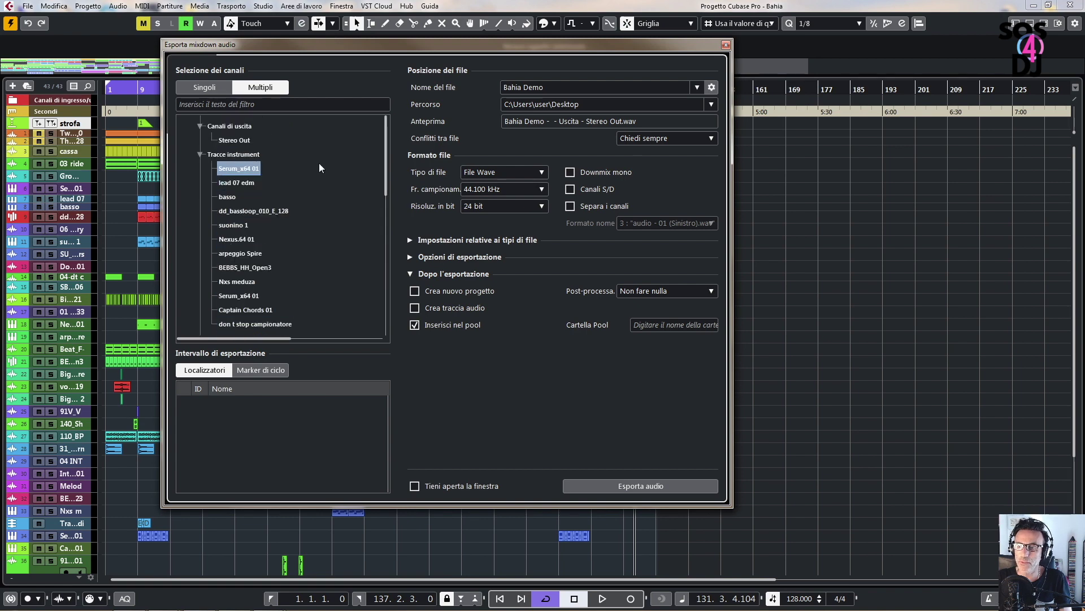
- Switch to single-channel export of Stereo Out, view the project's tracks behind the dialog, and check the file type choices
click(204, 87)
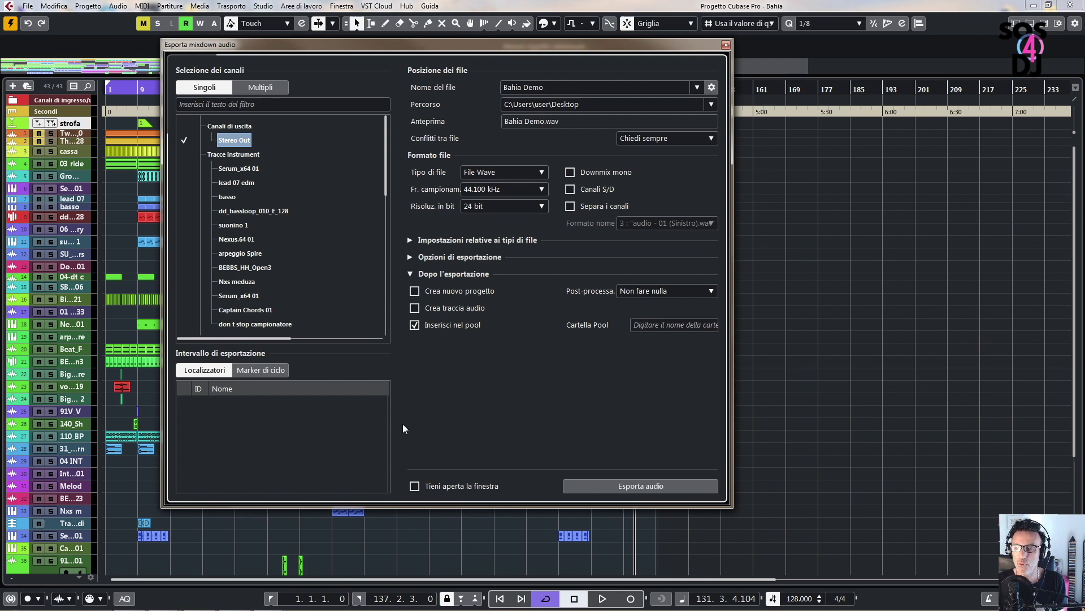
drag(378, 43, 926, 145)
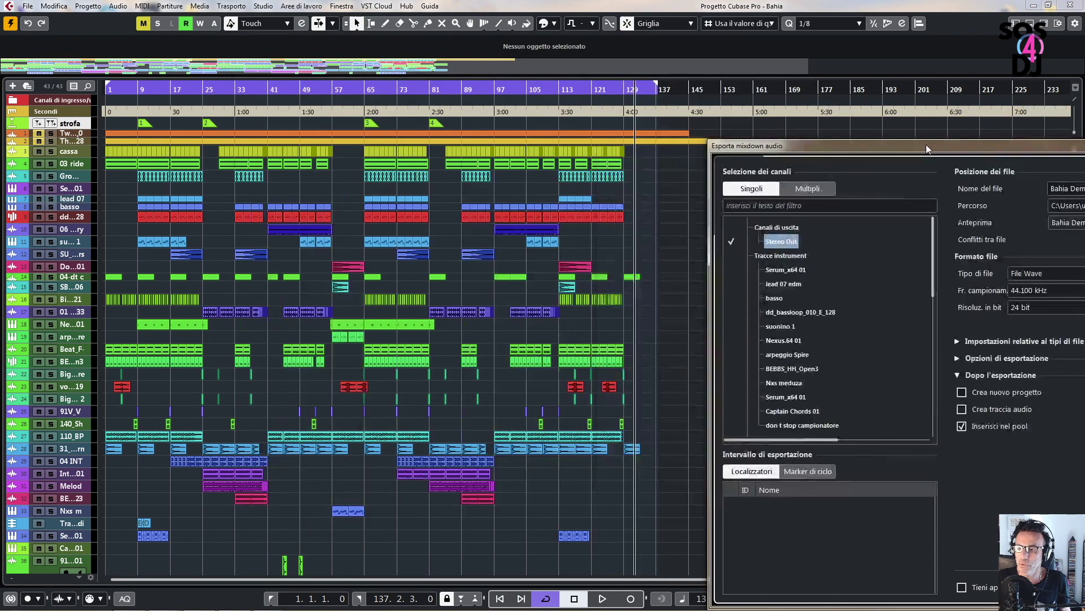
scroll(356, 273, down, 3)
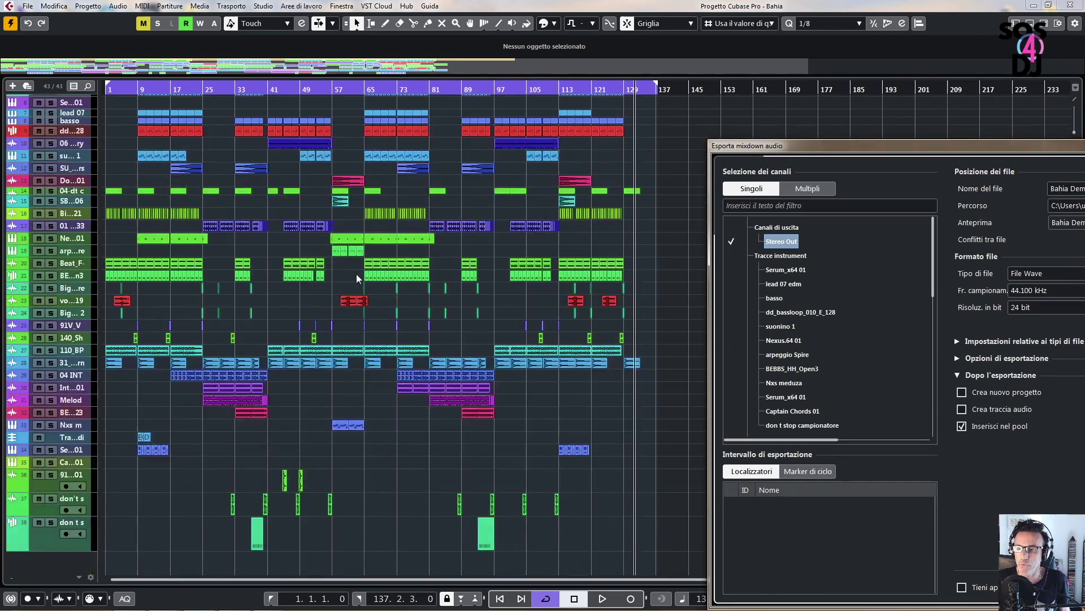
scroll(358, 297, up, 3)
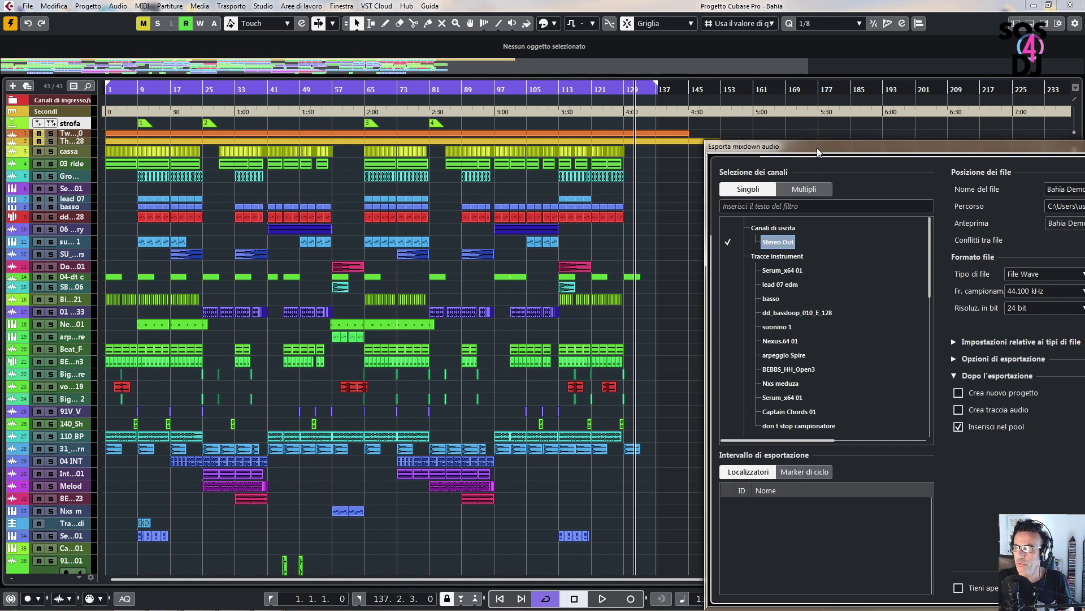
drag(816, 147, 202, 65)
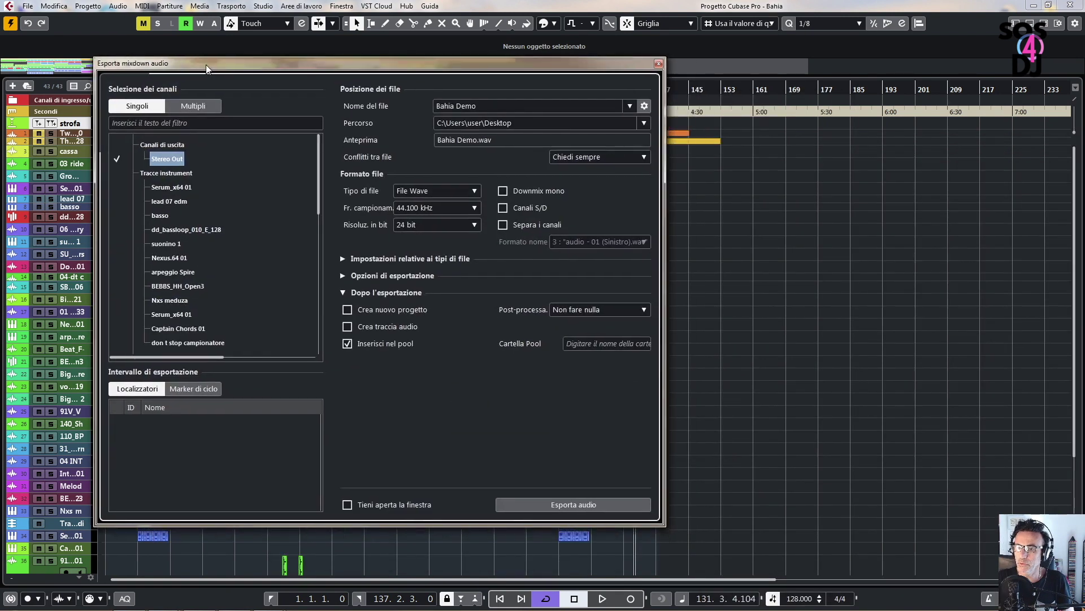
click(450, 195)
click(450, 194)
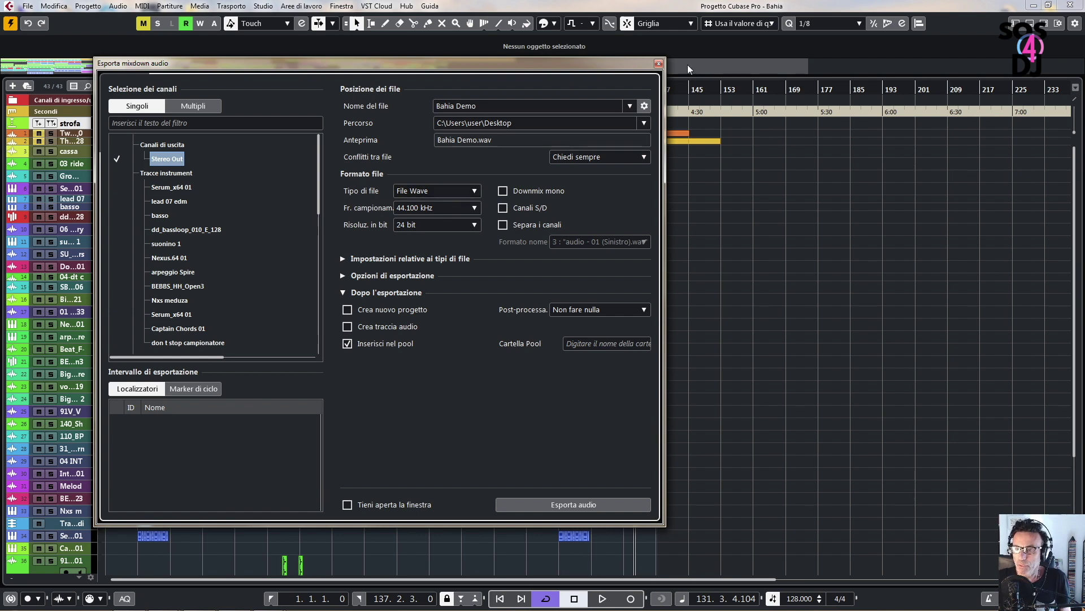
- Uncover the track list, solo the cassa track, audition it at several points along the timeline, and clear its solo
drag(457, 65, 835, 200)
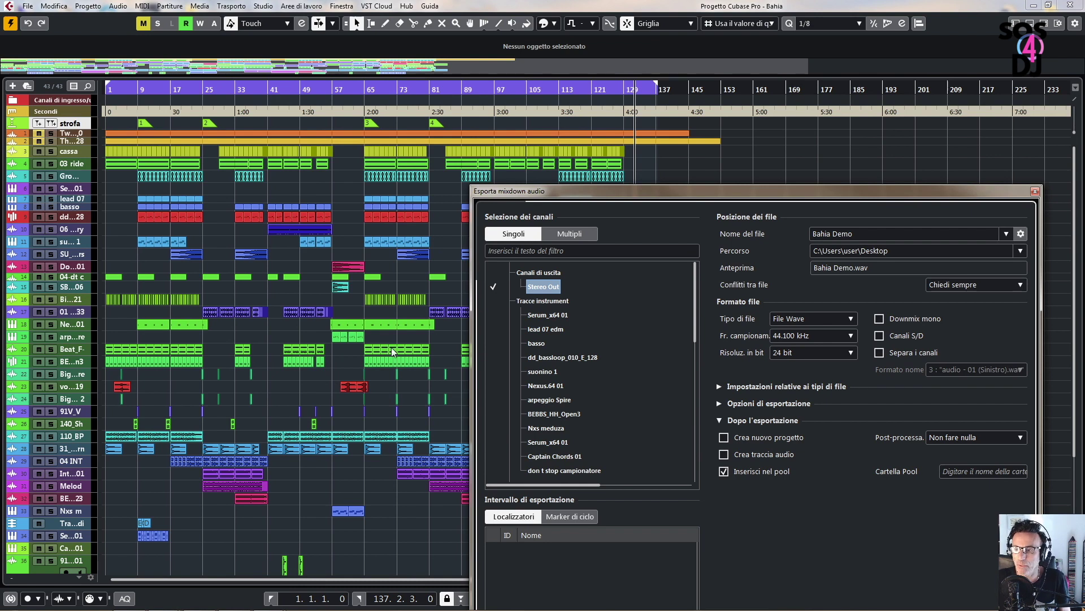
drag(598, 195, 459, 207)
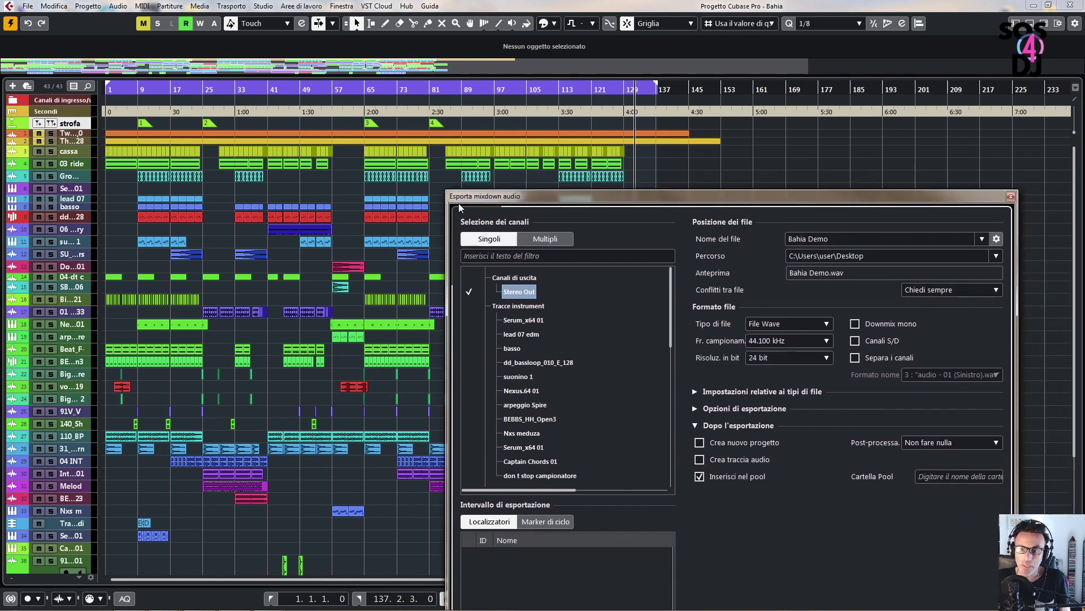
click(52, 176)
click(52, 175)
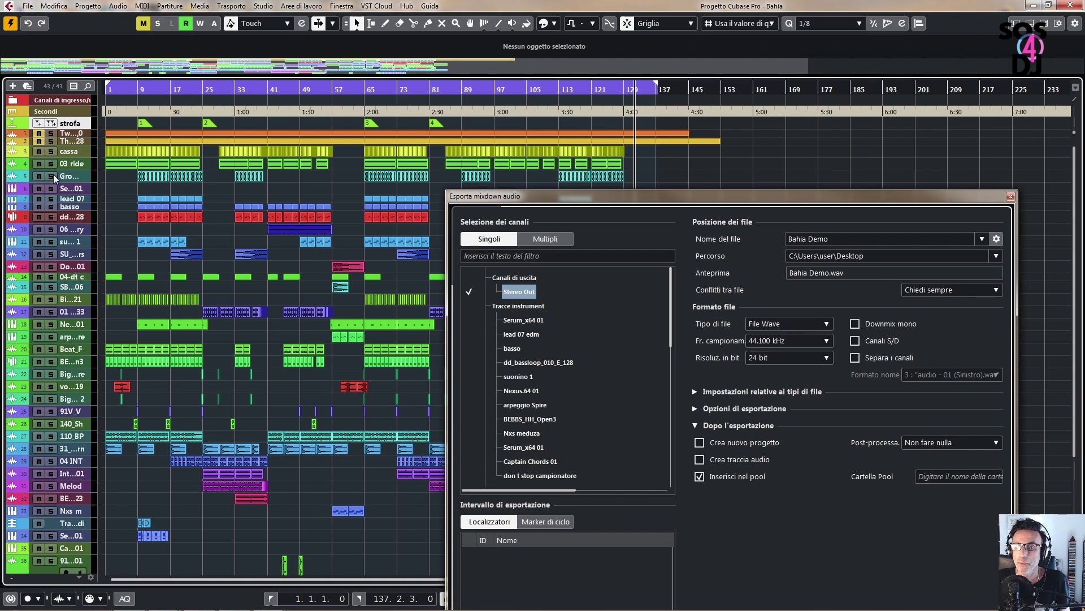
click(52, 151)
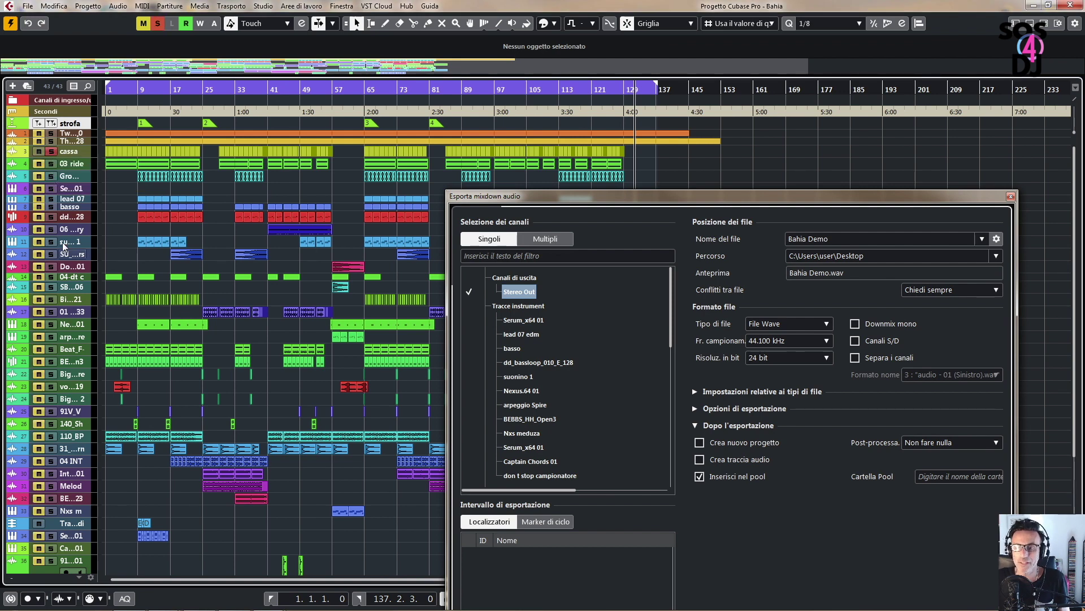
click(51, 151)
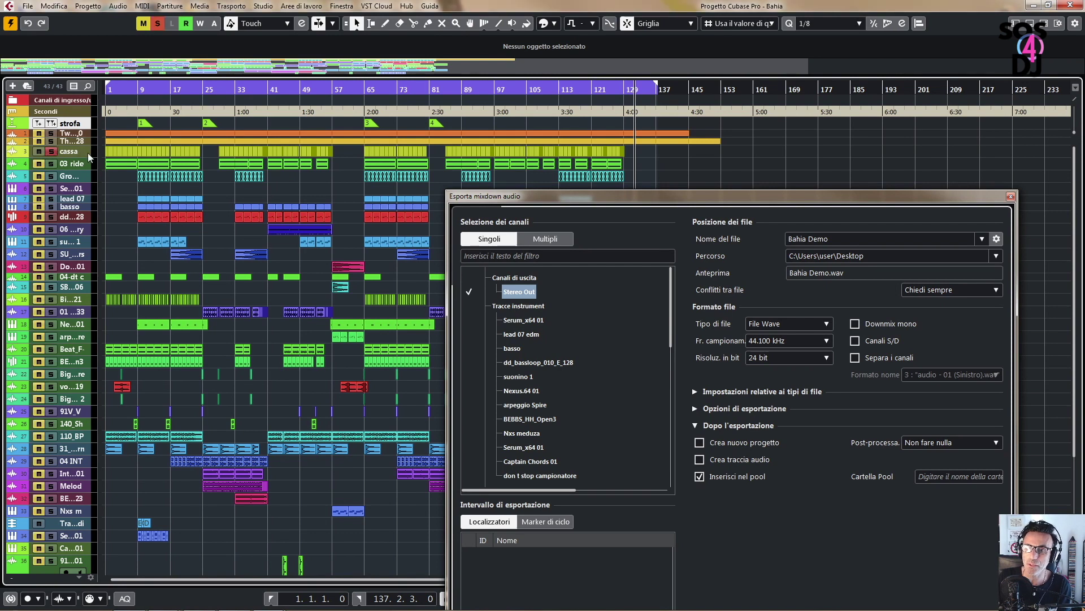
click(52, 151)
click(121, 90)
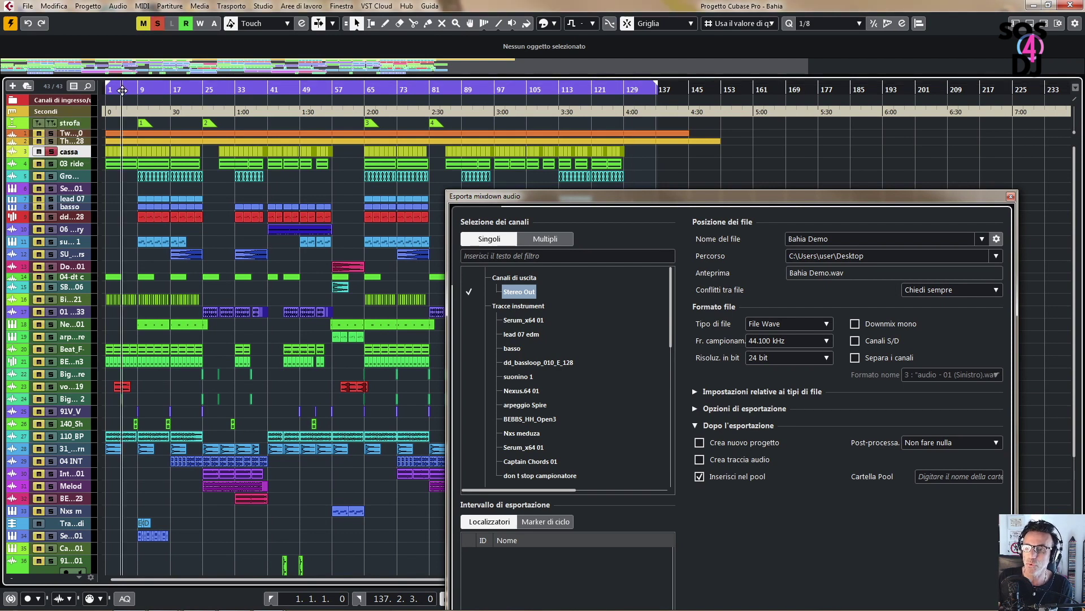
click(215, 87)
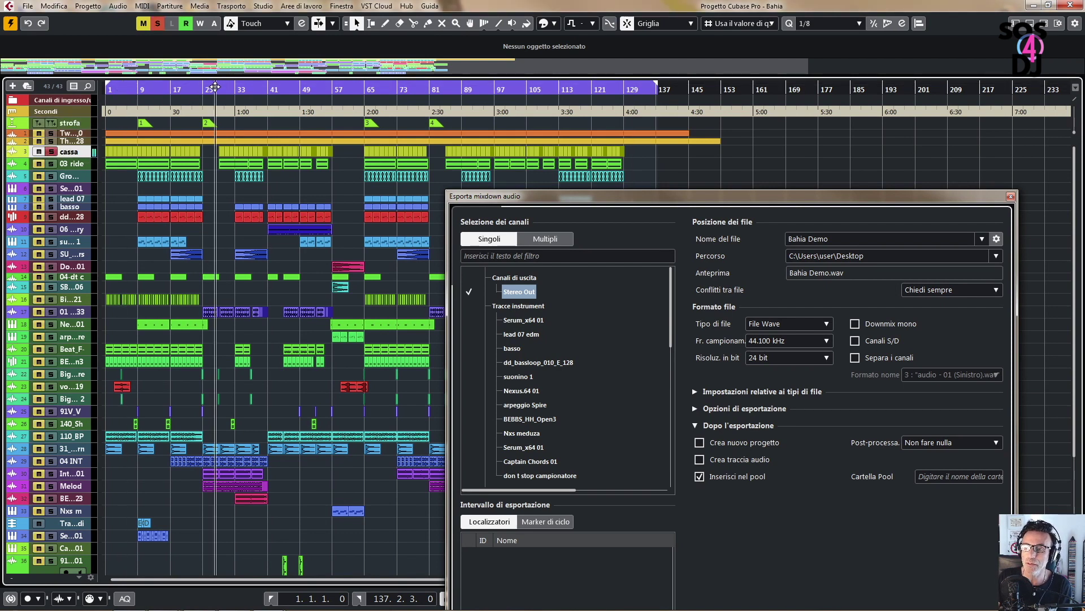
click(285, 89)
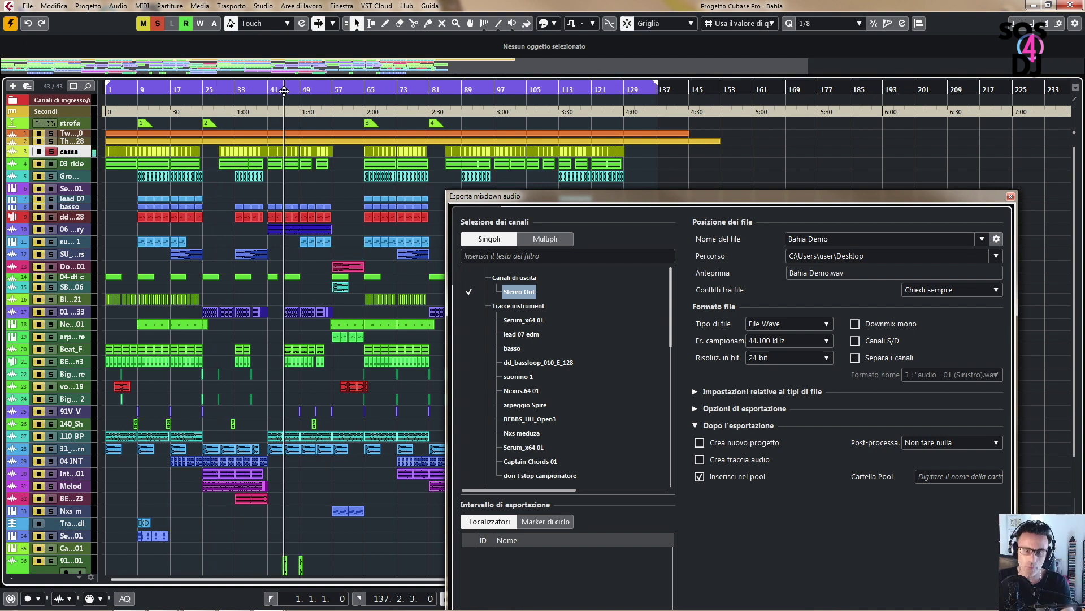
click(51, 152)
- Audition the basso and lead 07 tracks soloed together, clear both solos, and bring the export dialog back over the project
click(51, 207)
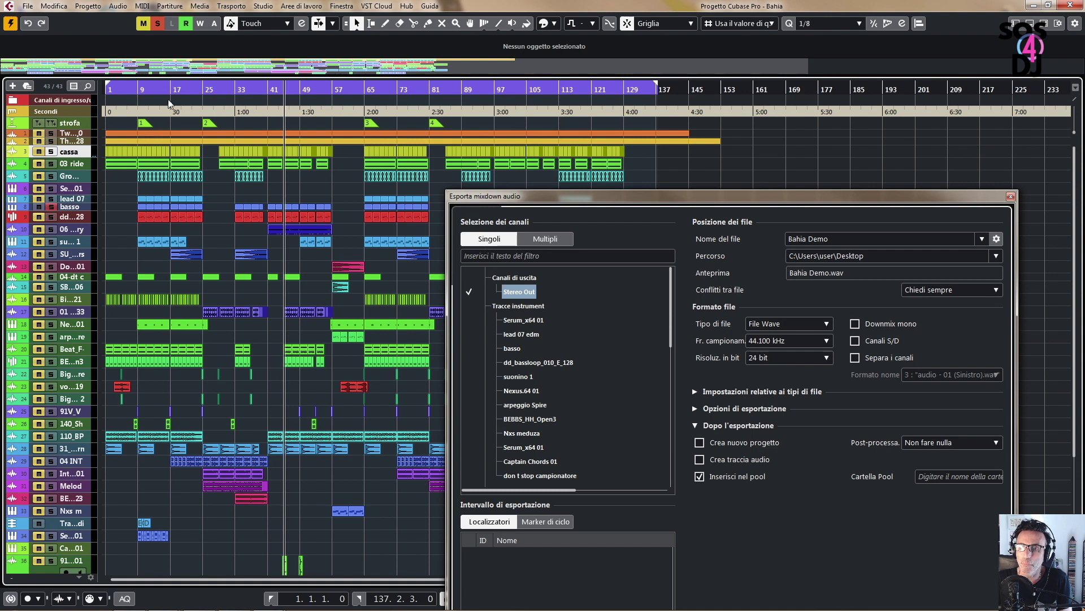
drag(168, 99, 158, 106)
click(51, 198)
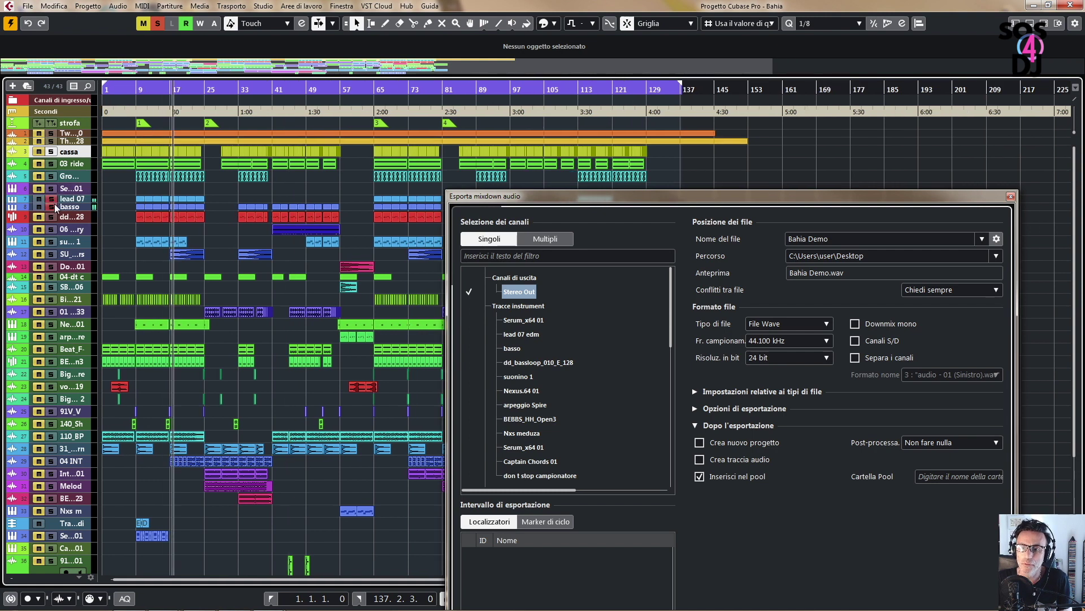
click(52, 206)
click(51, 198)
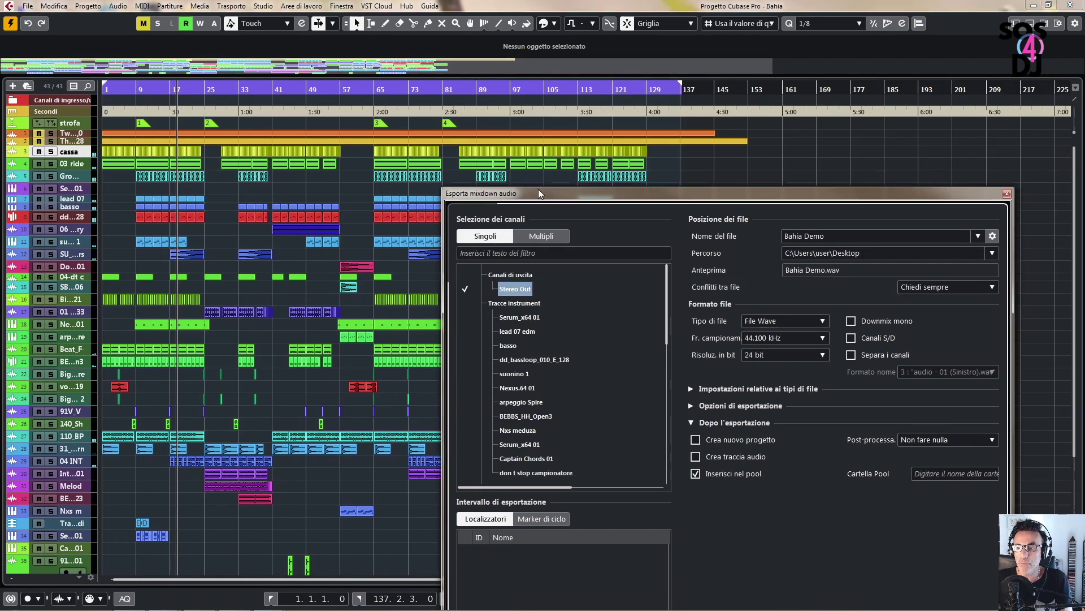
drag(538, 196, 422, 135)
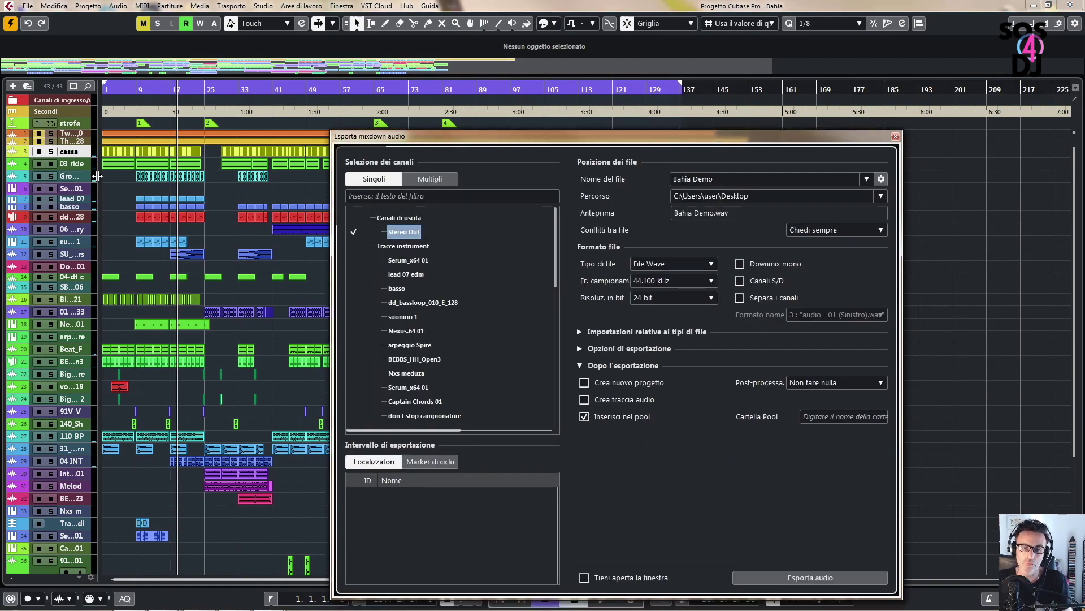
drag(508, 136, 271, 55)
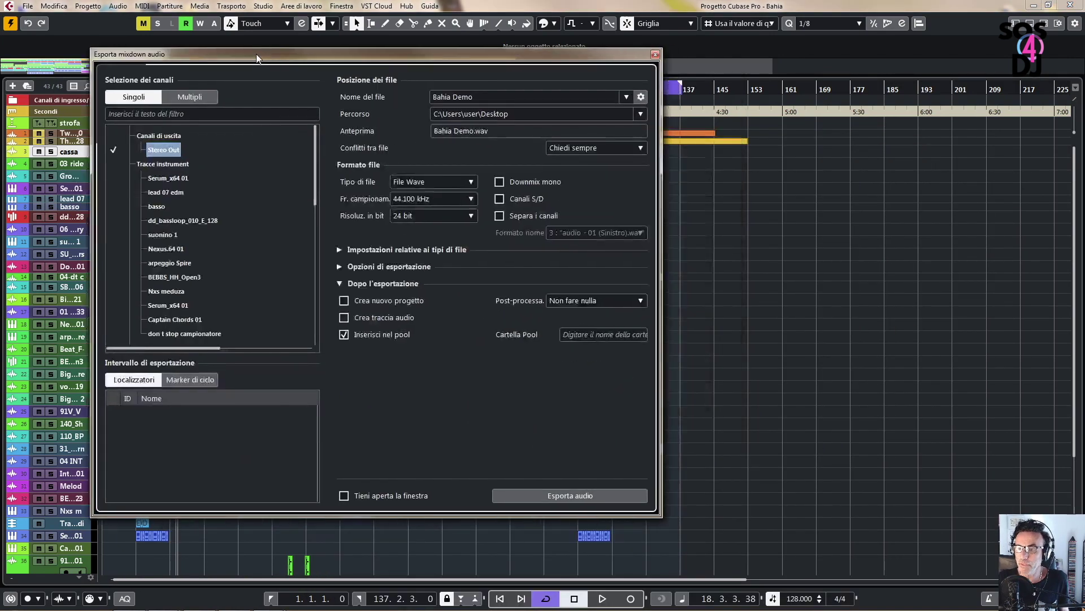
- Set the export file type to MPEG 1 Layer 3 and expand the file-type-specific settings
click(475, 186)
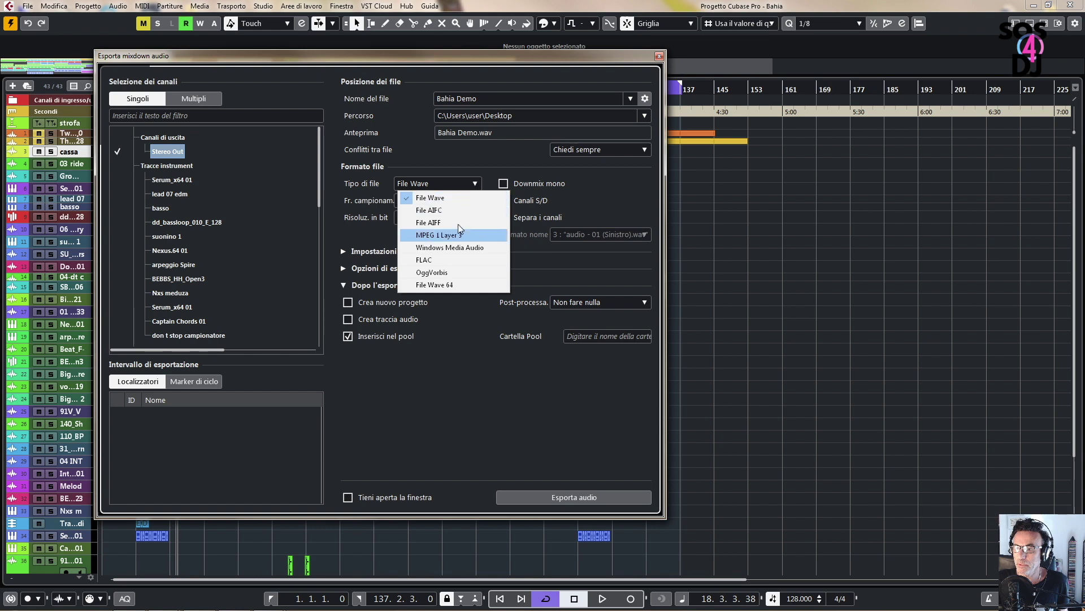
click(440, 234)
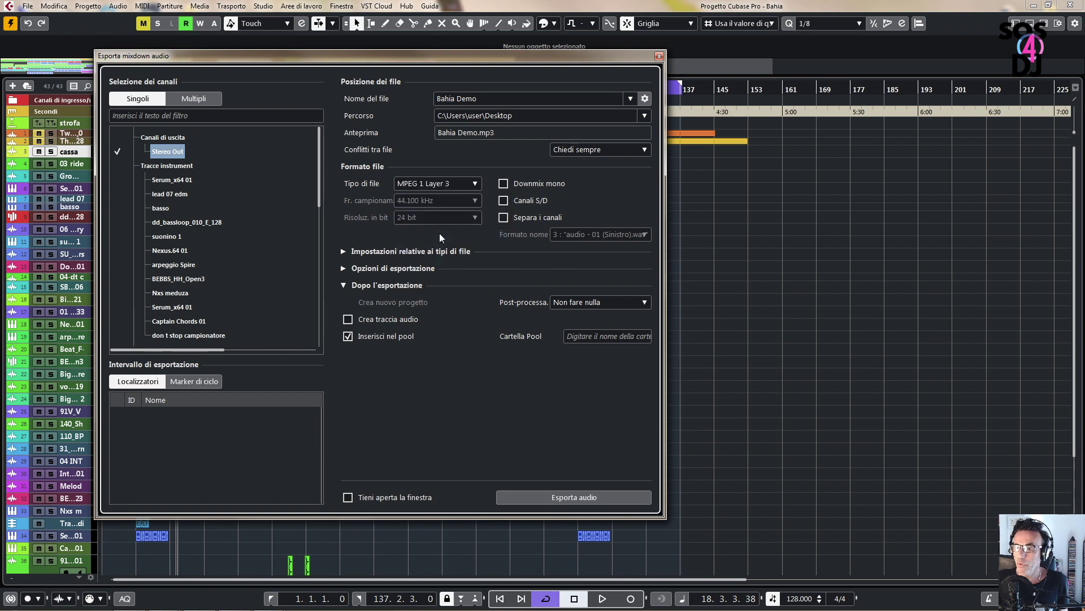
click(343, 252)
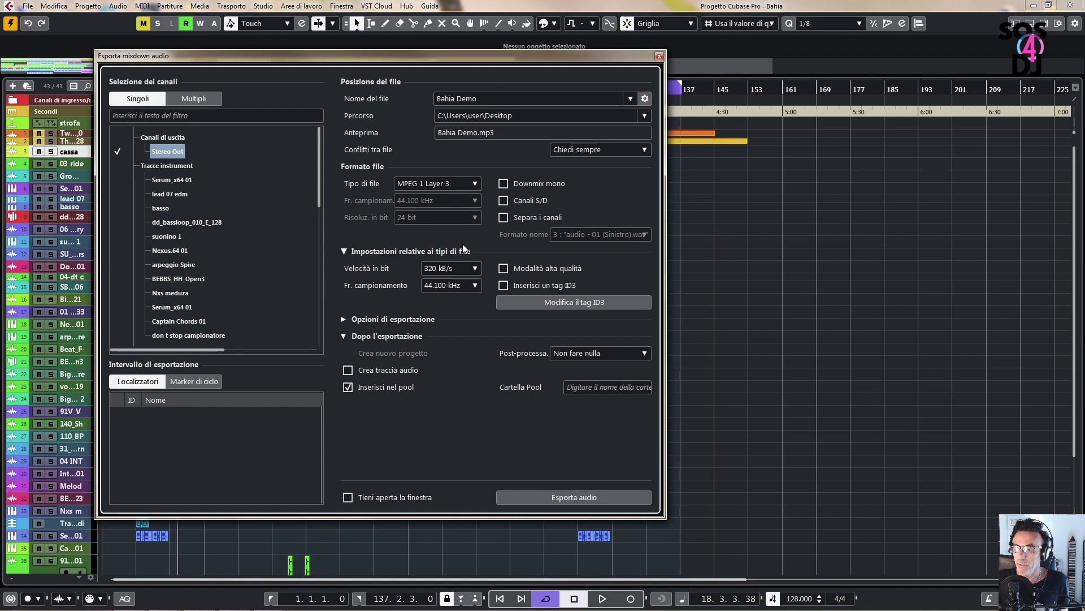
- Switch the file type to File Wave to compare its specific settings, and return to MPEG 1 Layer 3
click(473, 184)
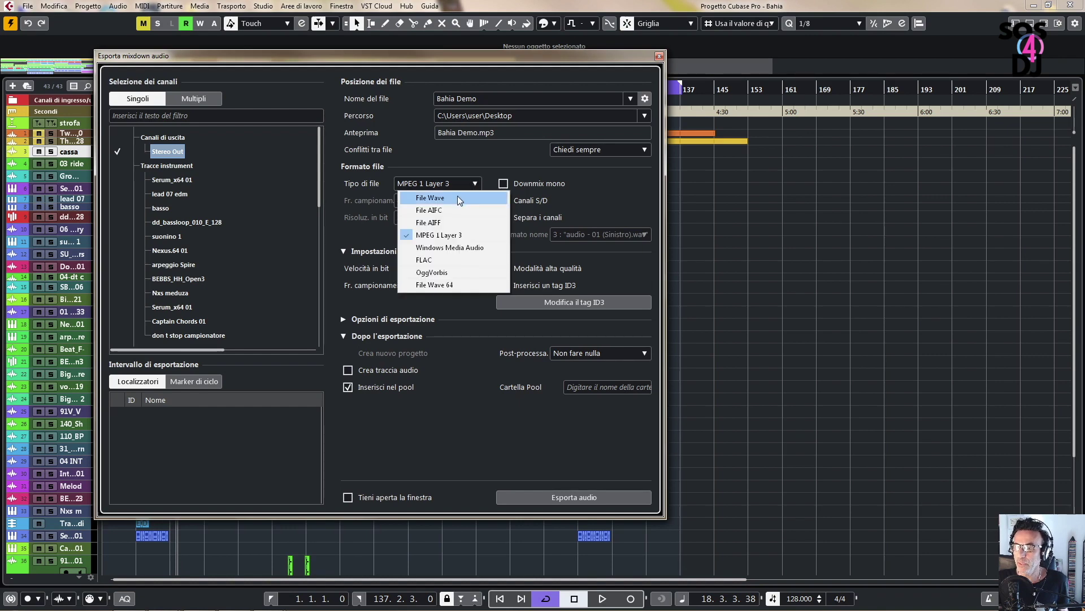
click(457, 197)
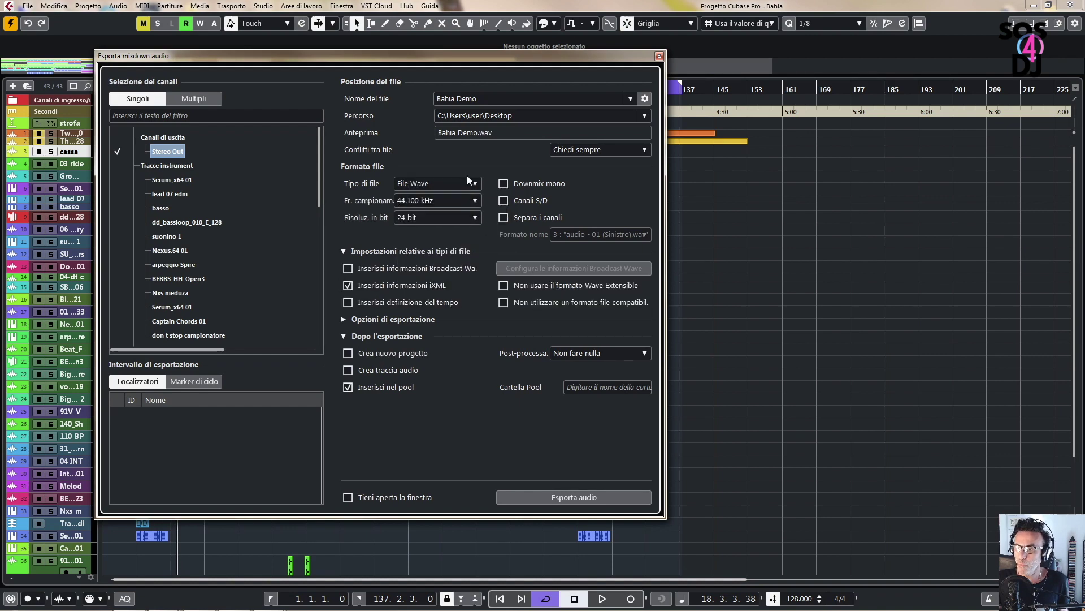
click(474, 183)
click(453, 235)
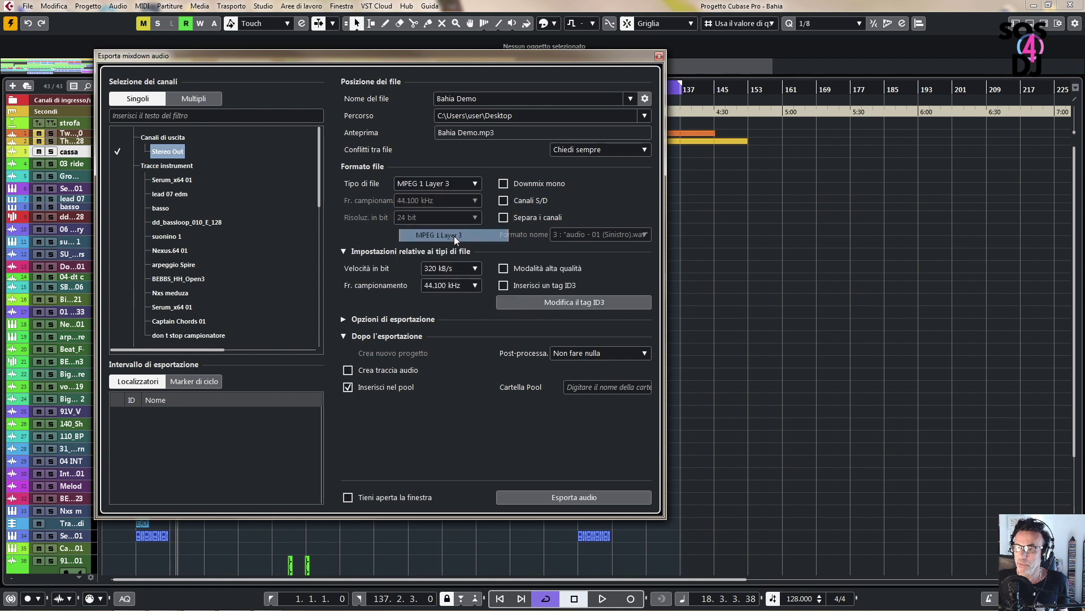
- Choose a 320 kB/s bit rate and 44.100 kHz sample rate for the MP3, trying high-quality mode and leaving it off
click(476, 268)
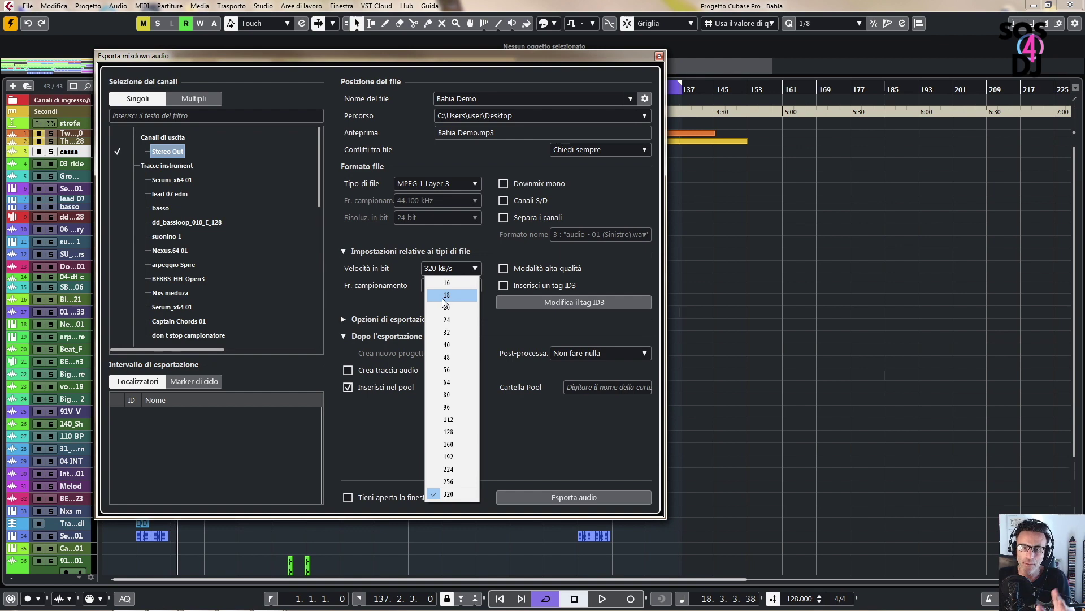
click(449, 495)
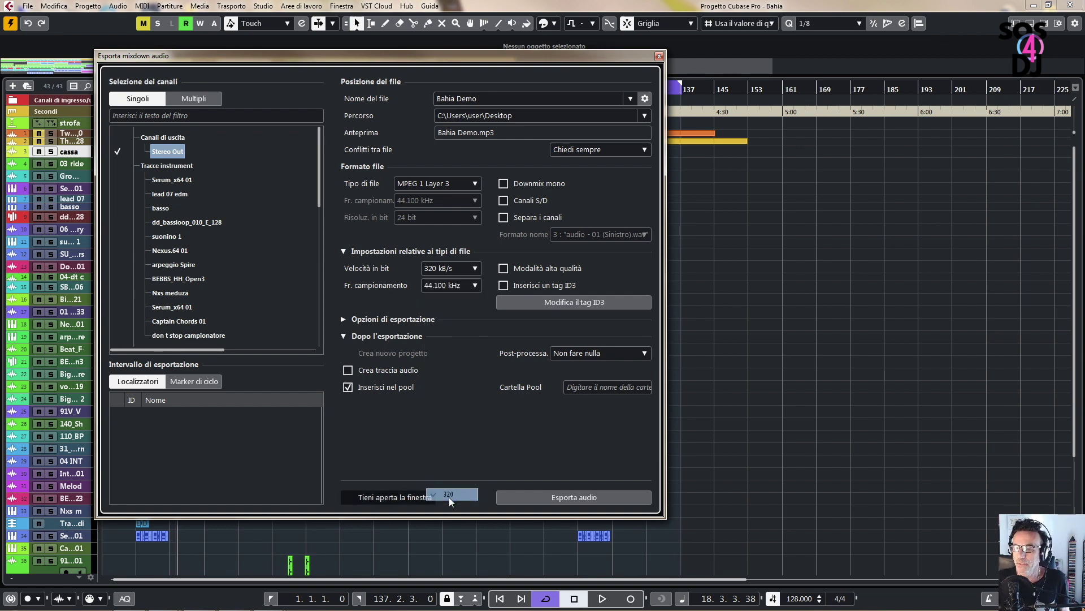
click(464, 290)
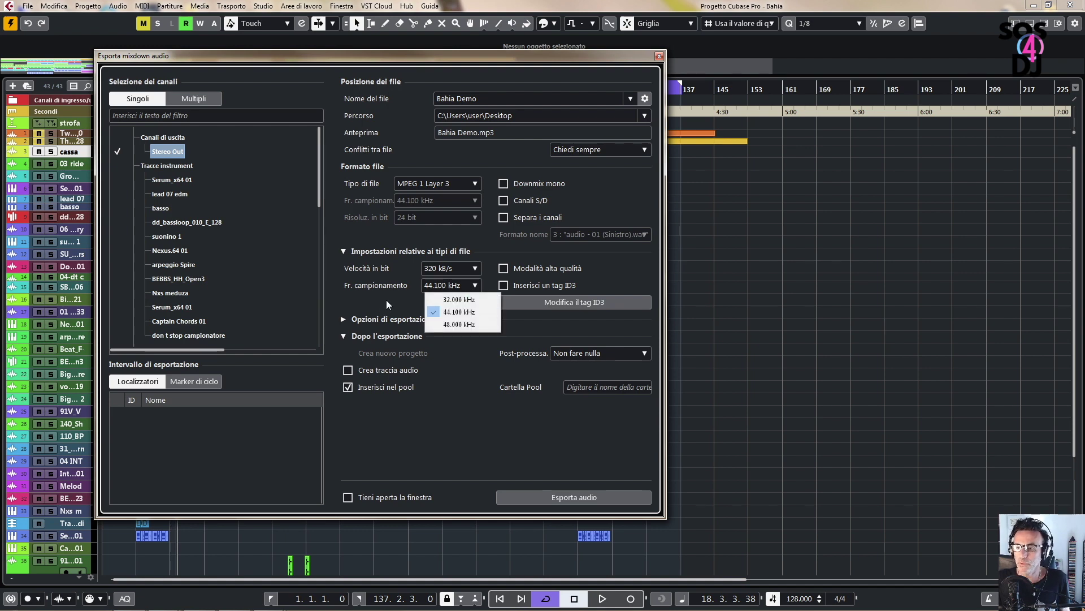
click(452, 312)
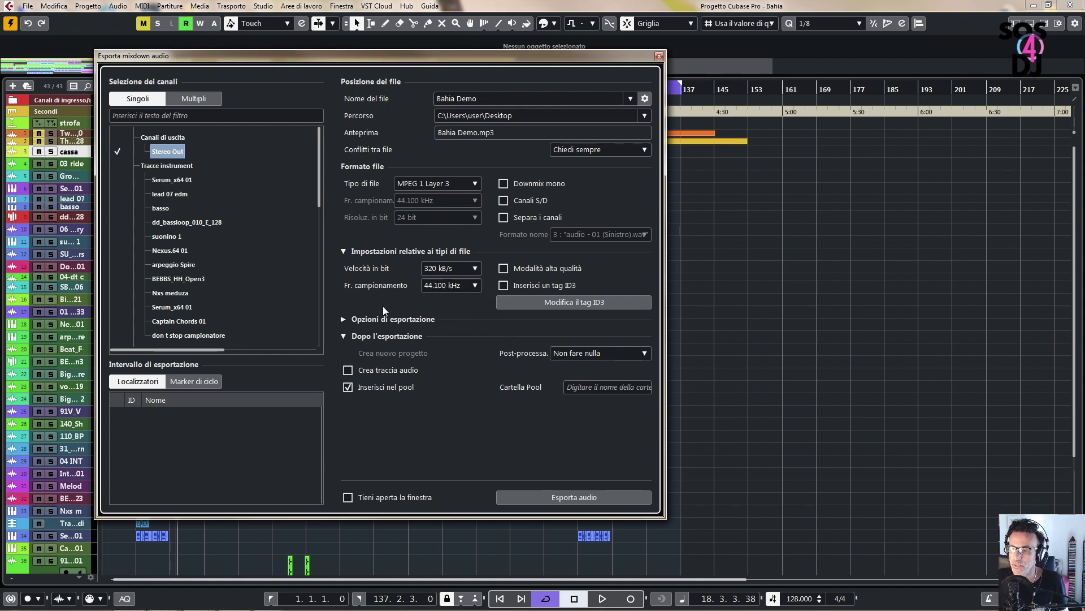
click(503, 270)
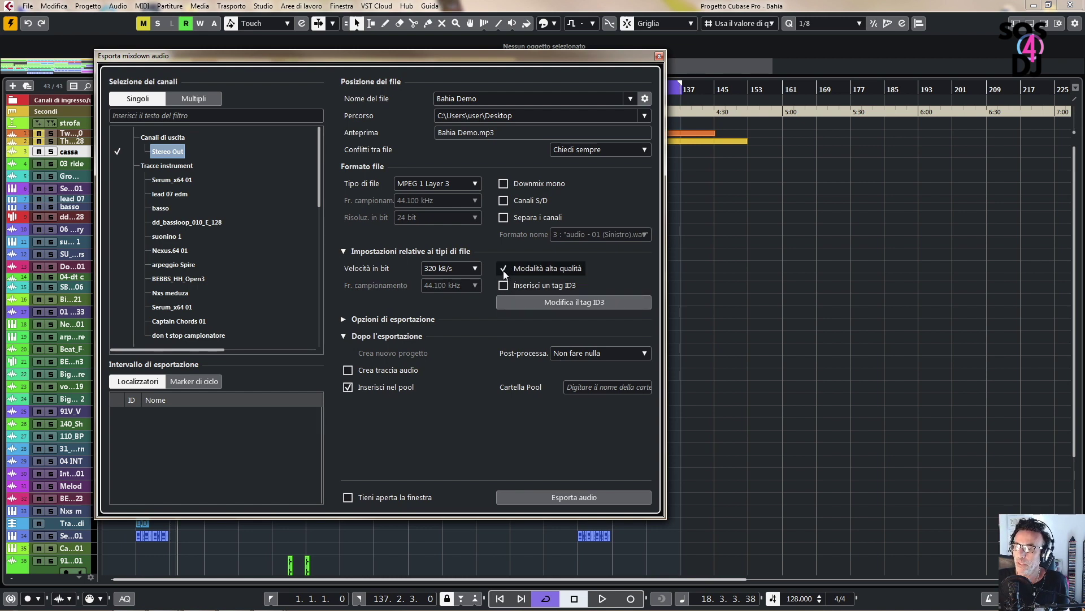
click(503, 269)
- Enable inserting an ID3 tag and edit the tag, setting the title to psdffpfsdpsdf and the year to 2020
click(503, 286)
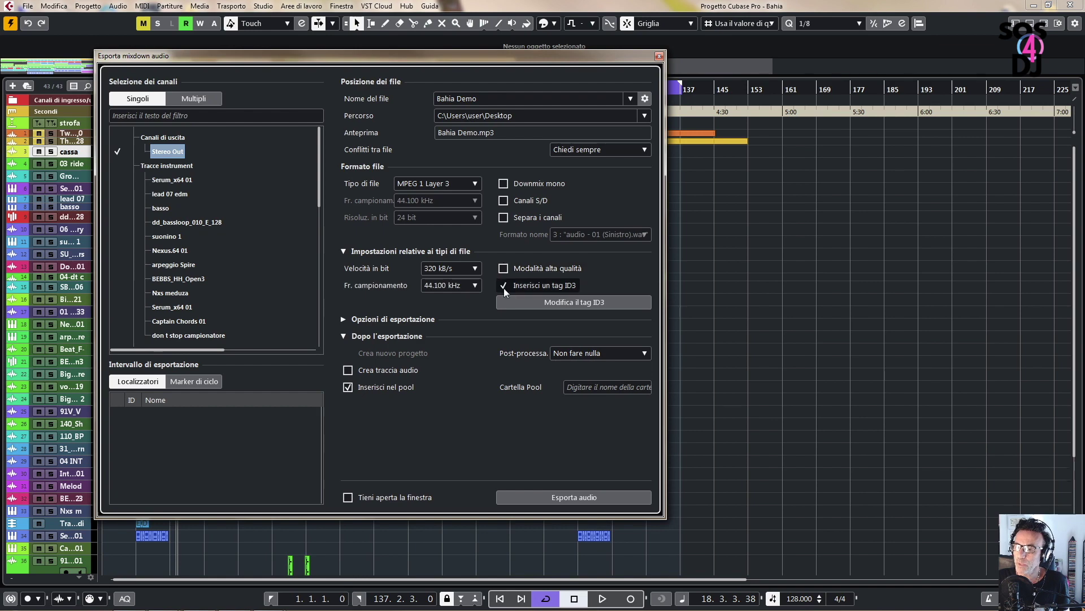
click(528, 305)
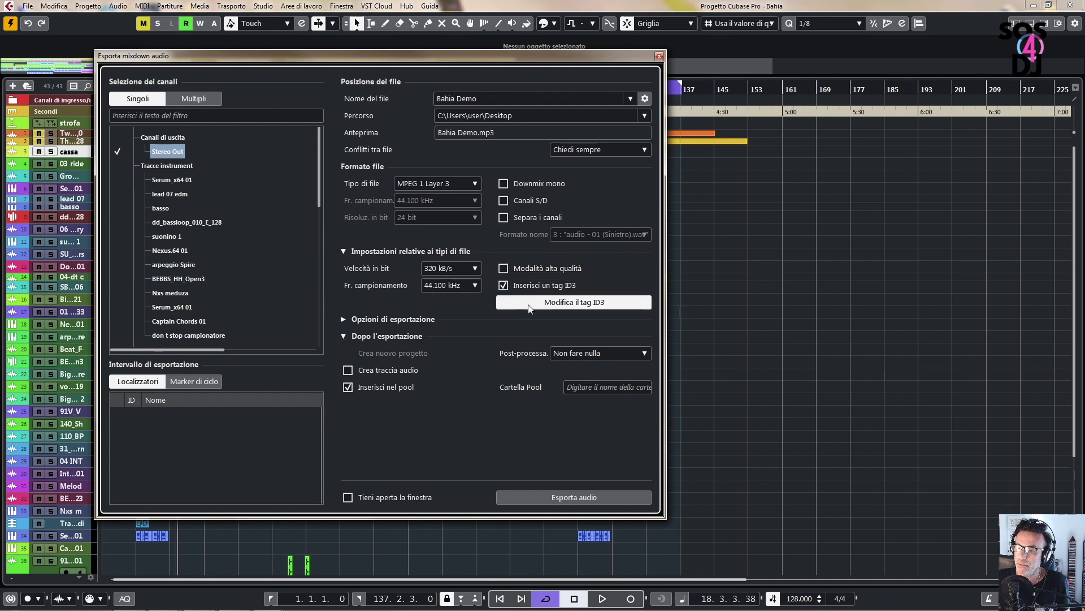
click(537, 249)
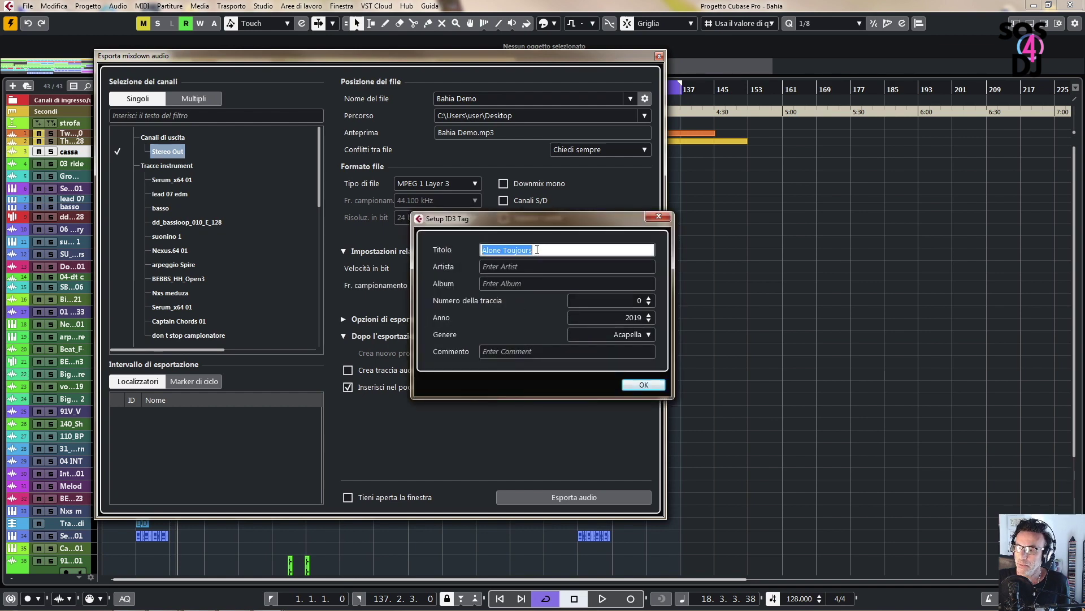
text(psdffpfsdpsdf)
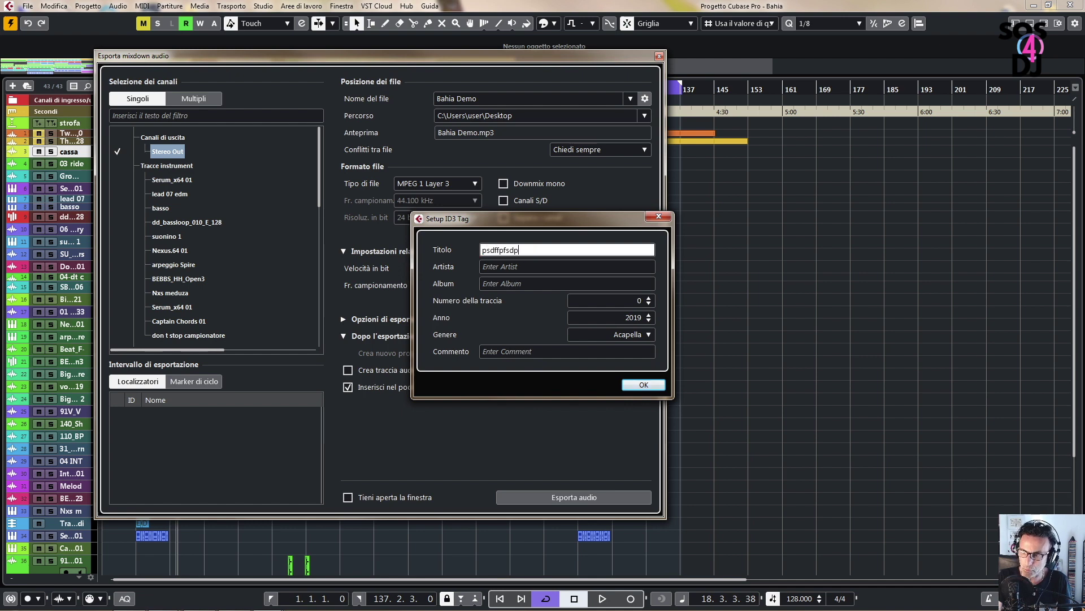
key(Tab)
key(Tab)
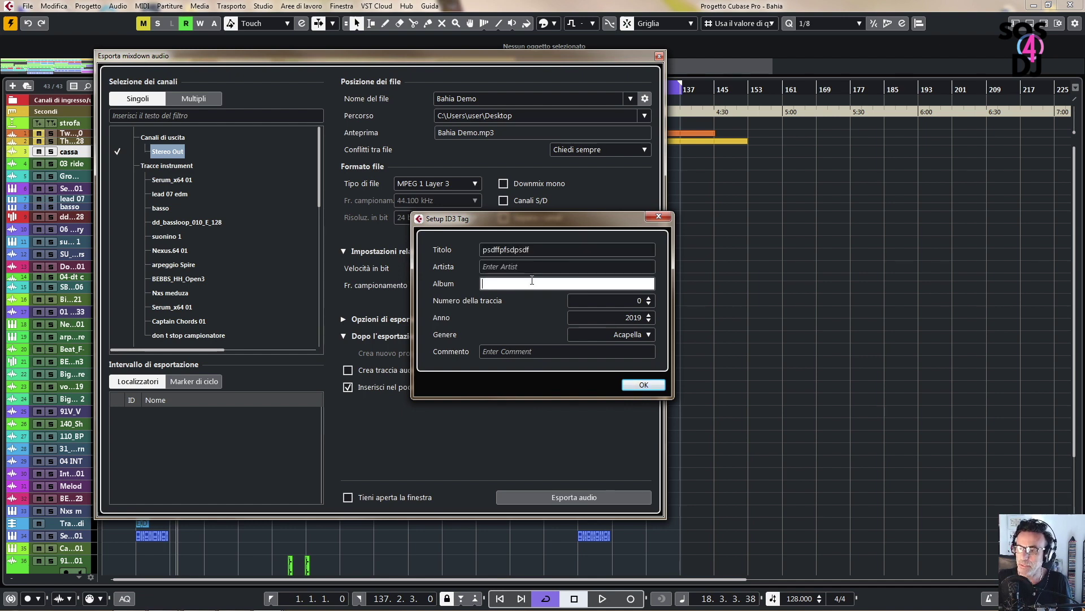
click(649, 315)
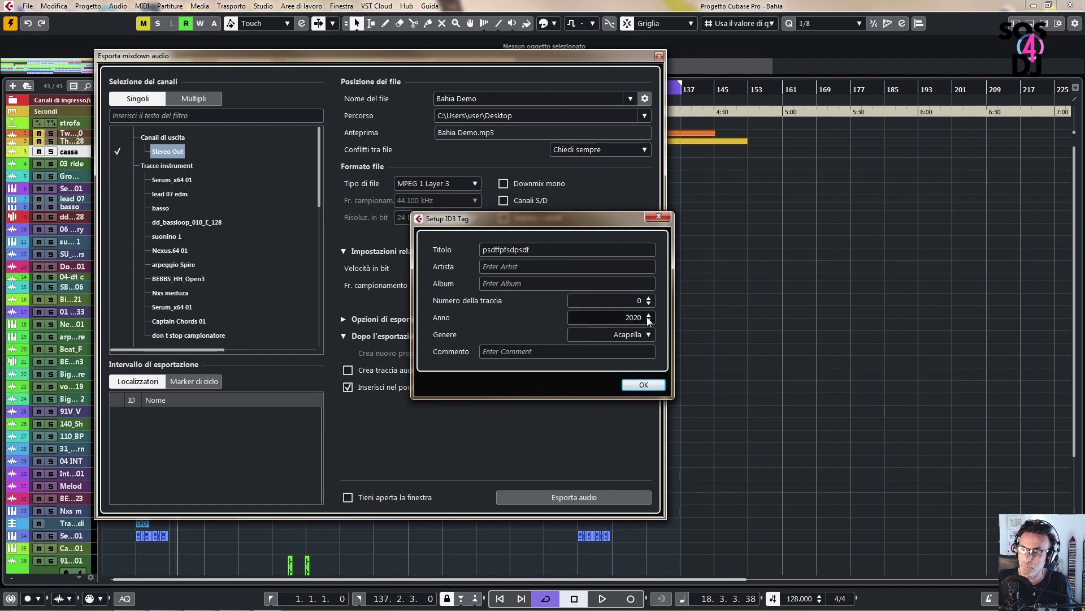
click(647, 335)
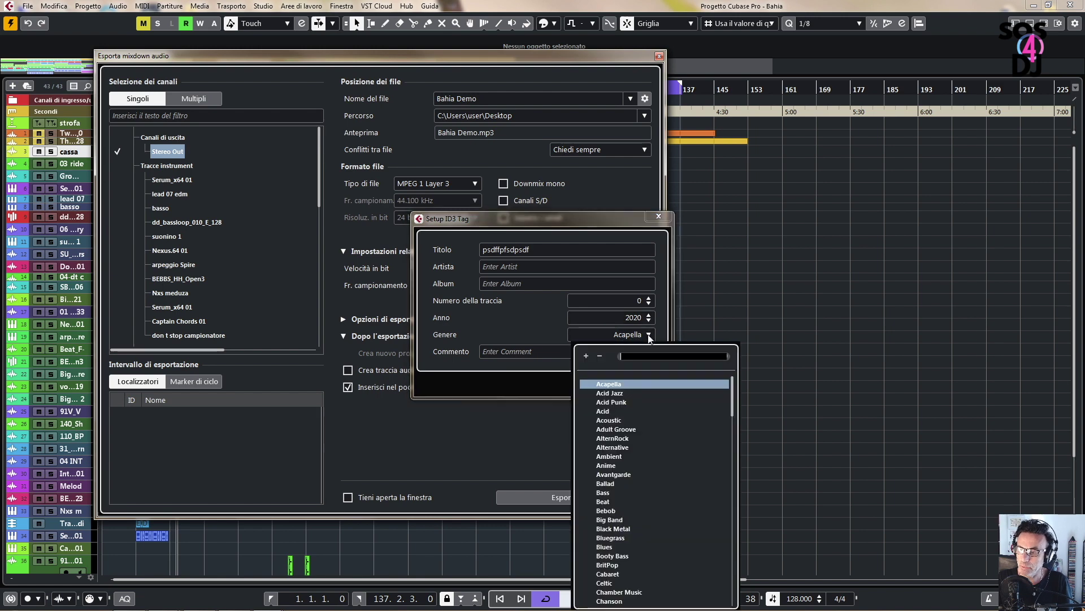
click(628, 385)
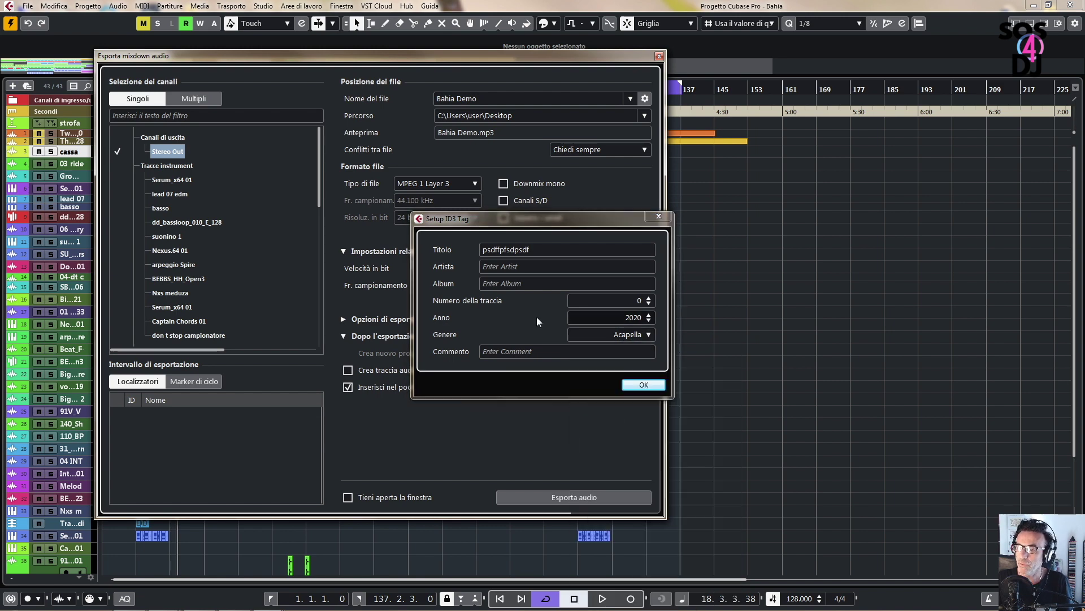
- Fill in the ID3 tag's artist name and album title, and set the track number to 2
click(509, 266)
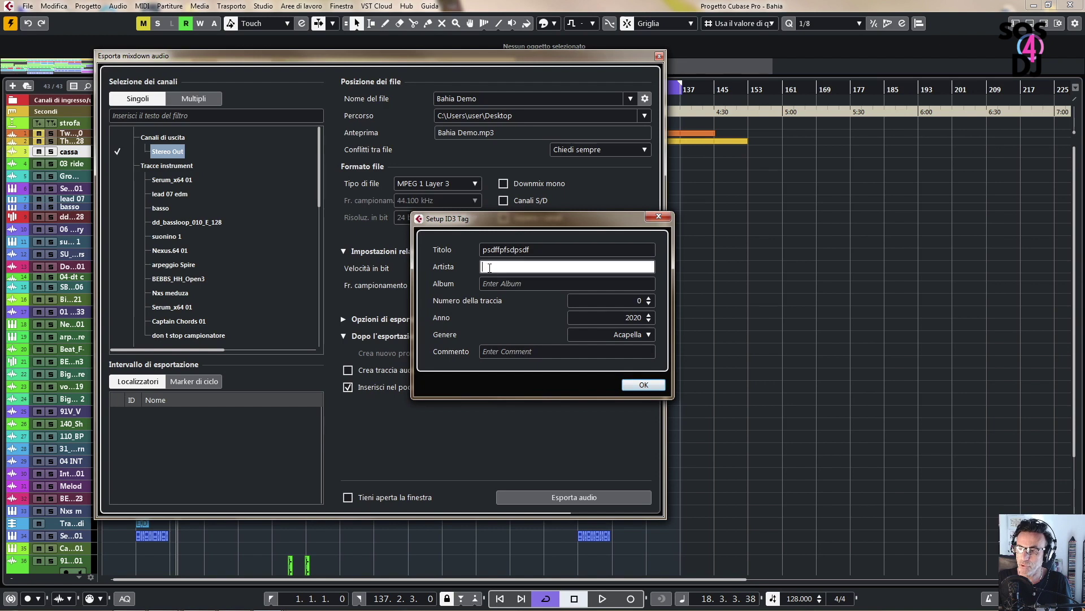
text(claude)
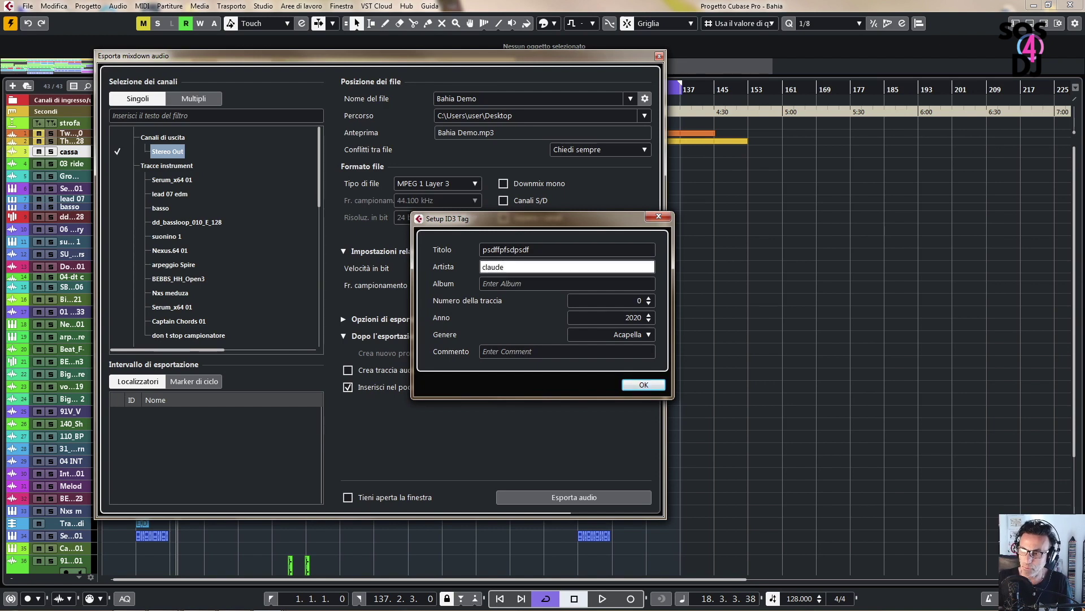
click(533, 283)
text(nico)
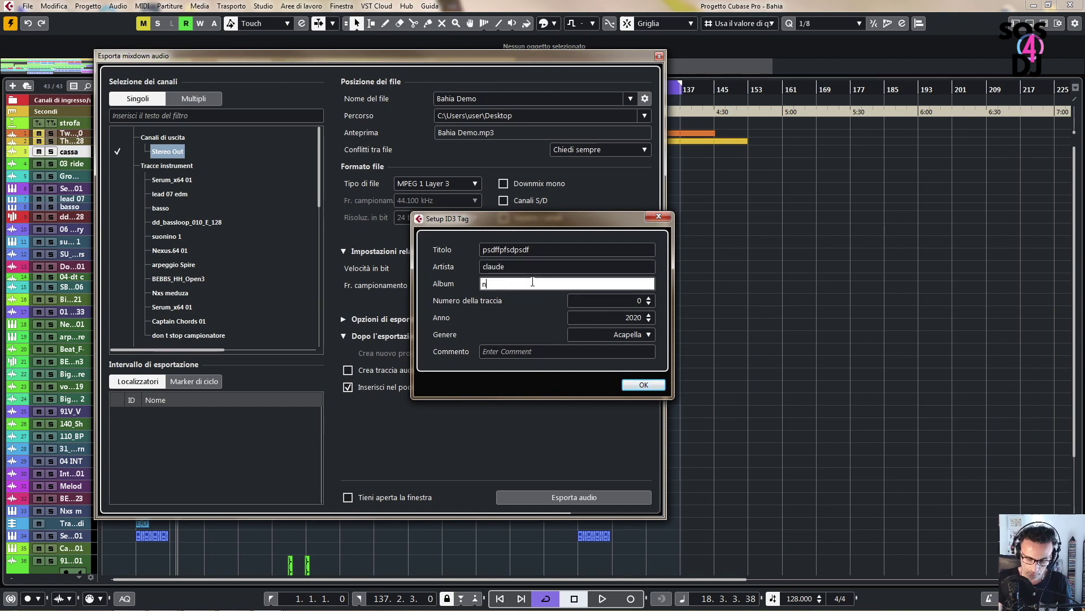
click(648, 305)
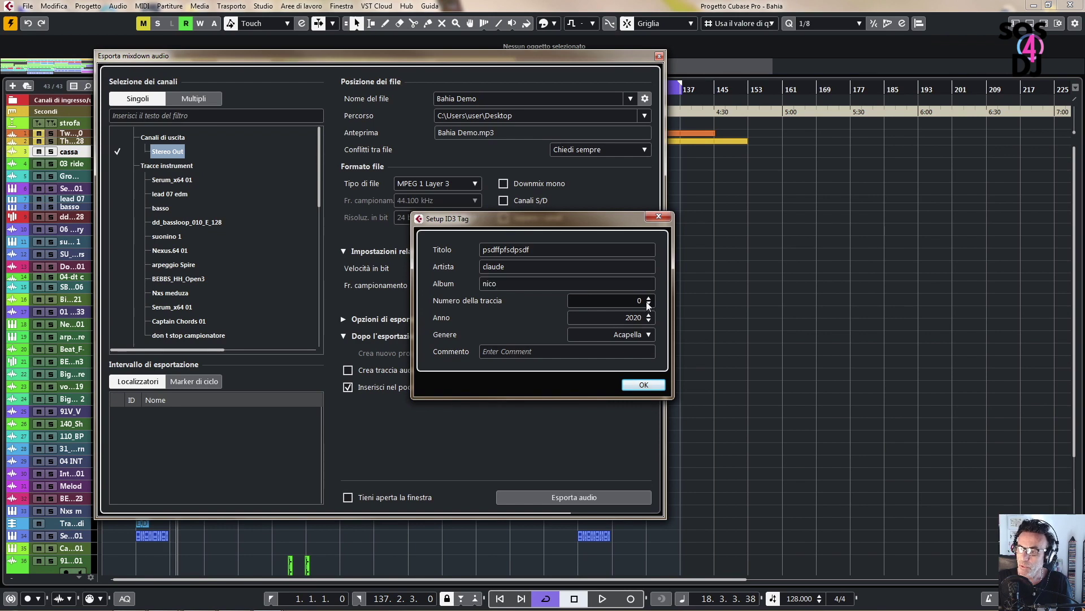
click(648, 301)
text(2)
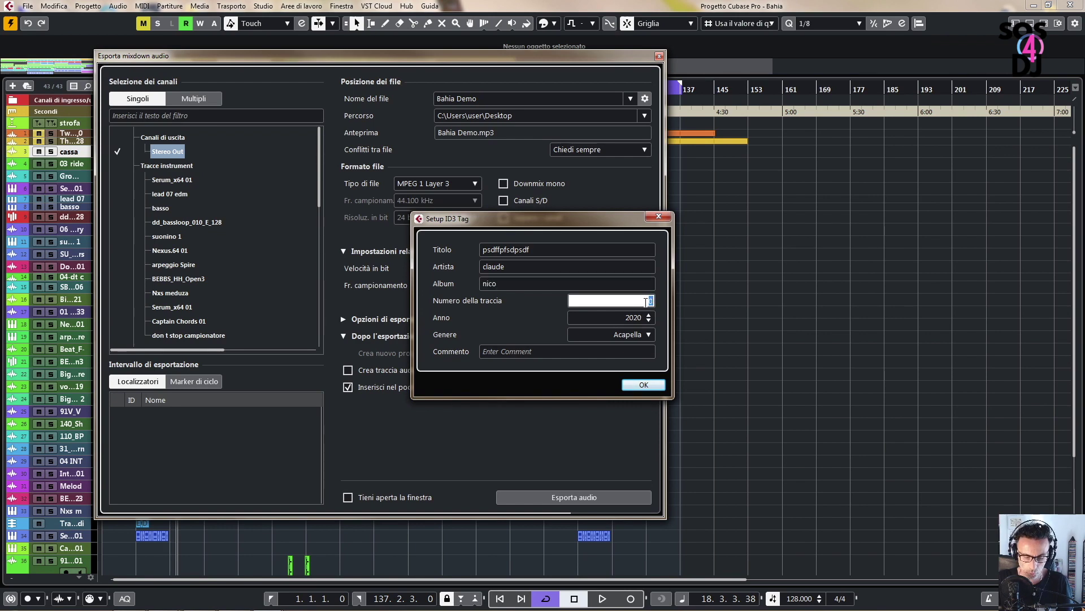
- Set the ID3 tag's genre to Disco, add a short comment, and confirm the tag
click(638, 338)
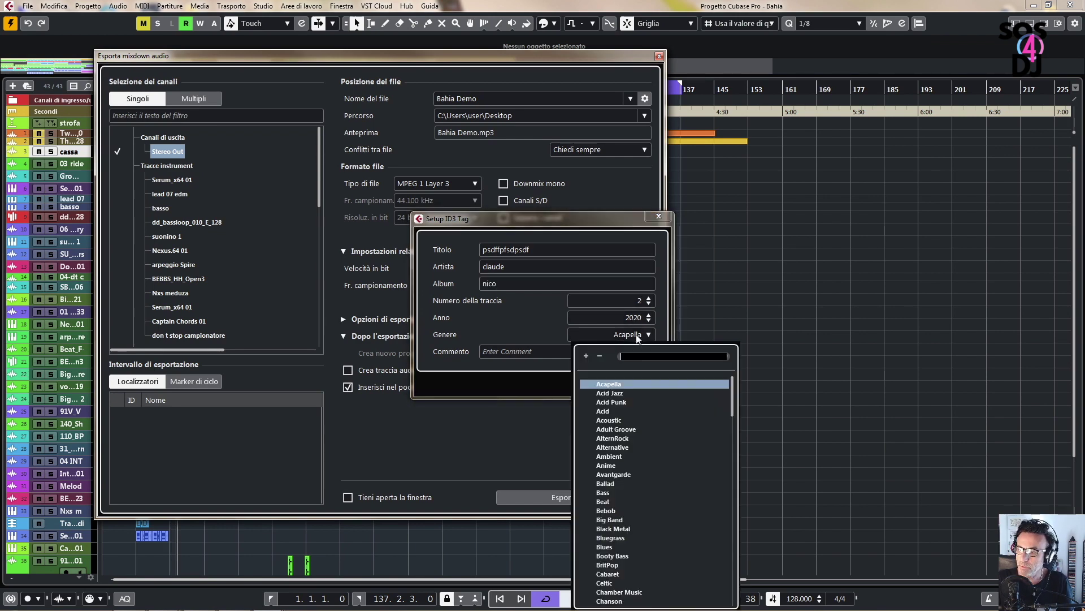
scroll(620, 501, down, 8)
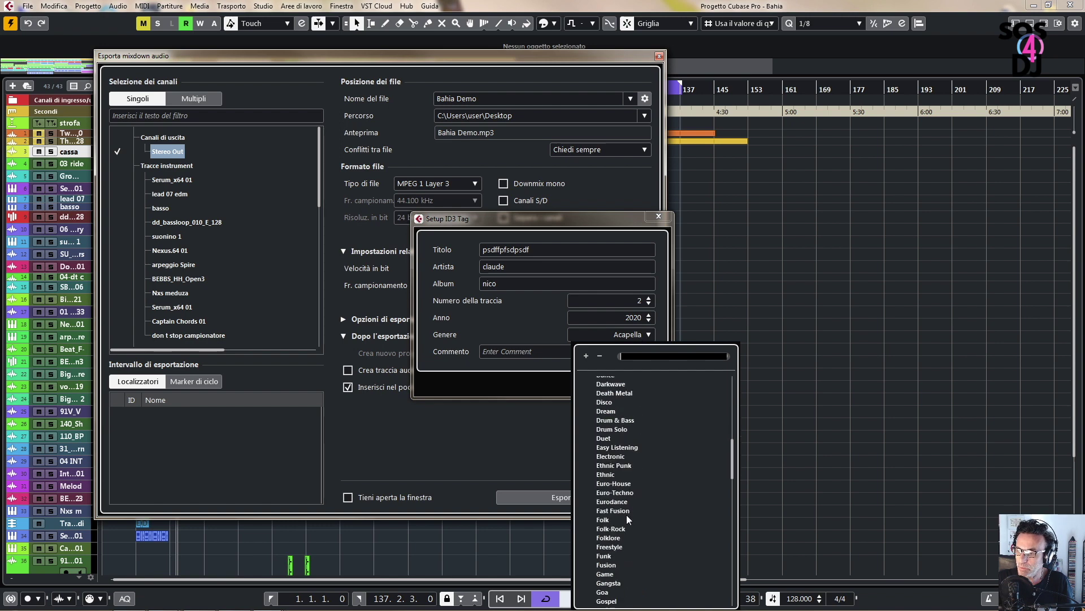
click(609, 402)
click(522, 353)
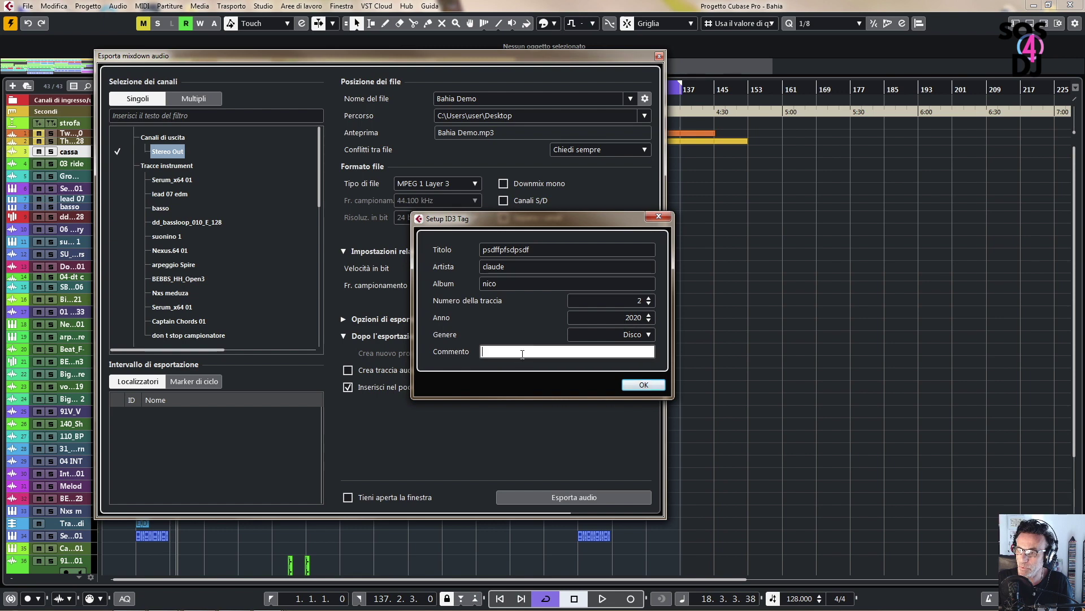
text(sdpsdf)
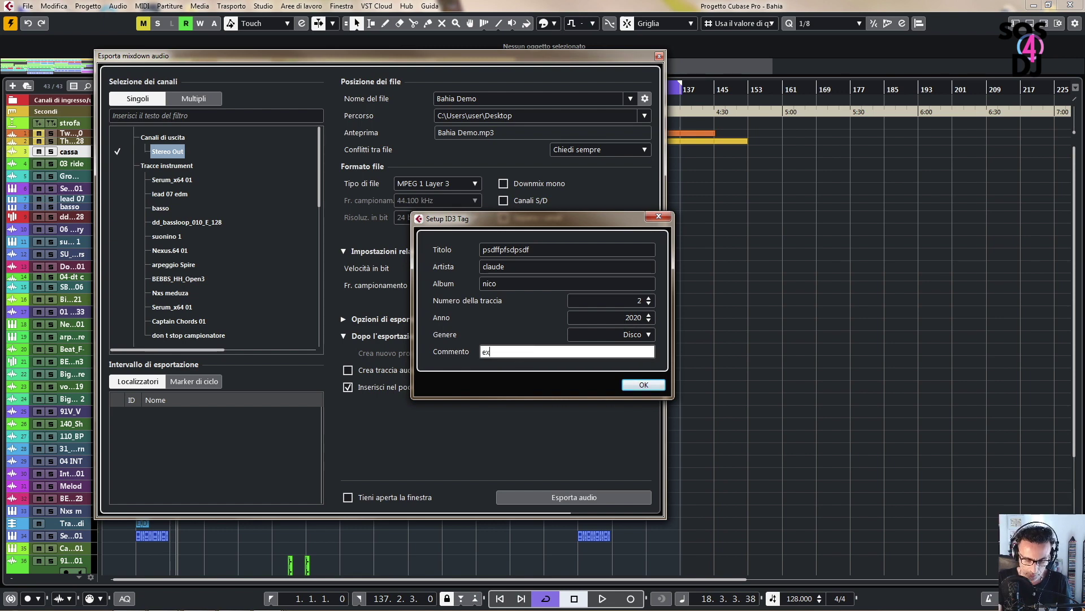
click(643, 385)
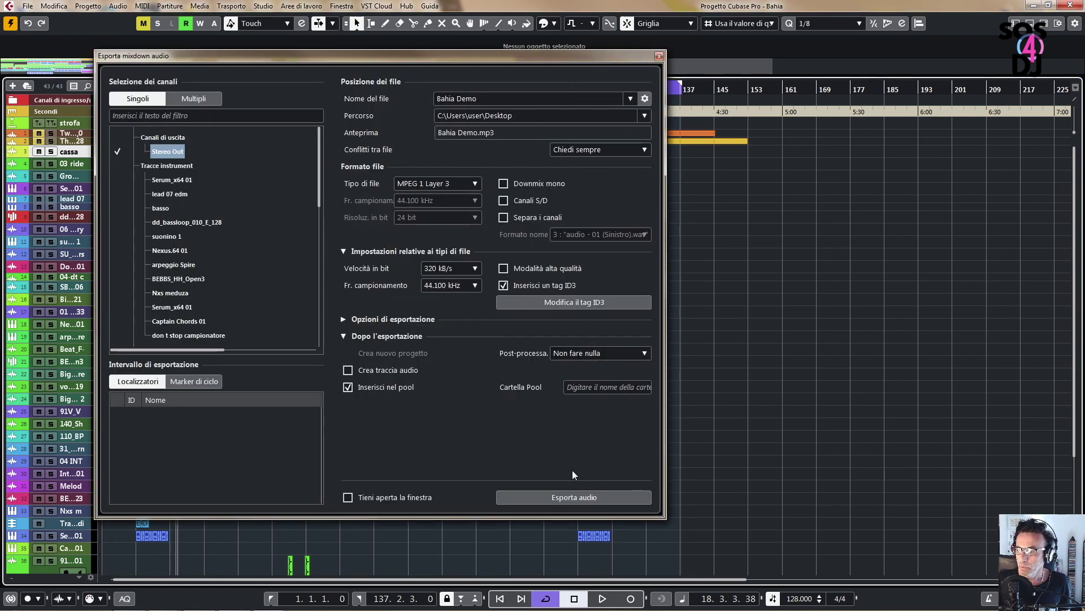
- Export the Bahia Demo MP3 and accept its import with project-folder copying and bit-resolution conversion enabled
click(569, 498)
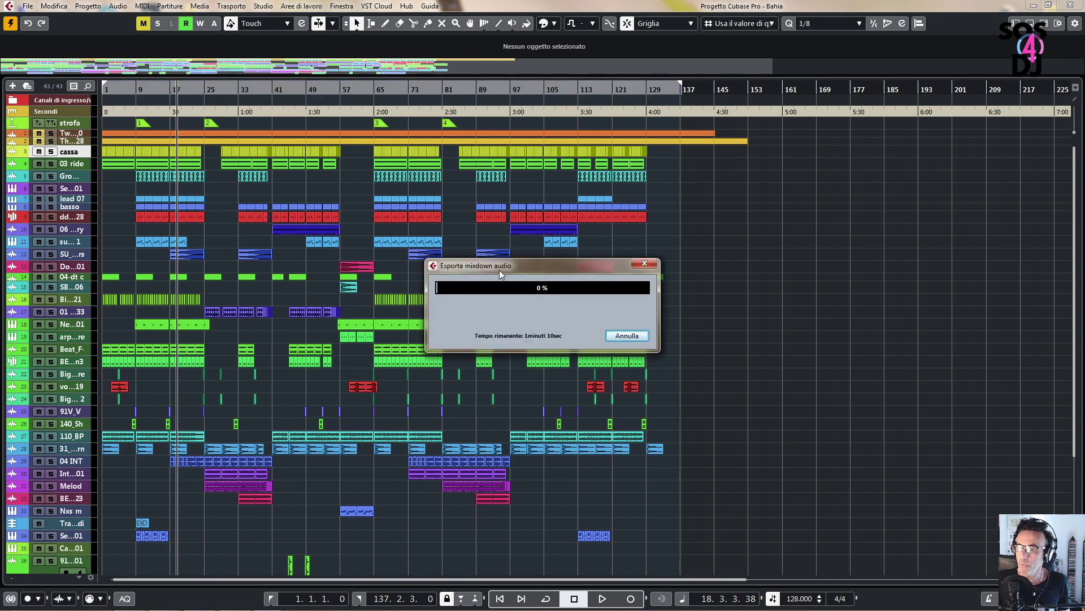
drag(500, 268, 419, 257)
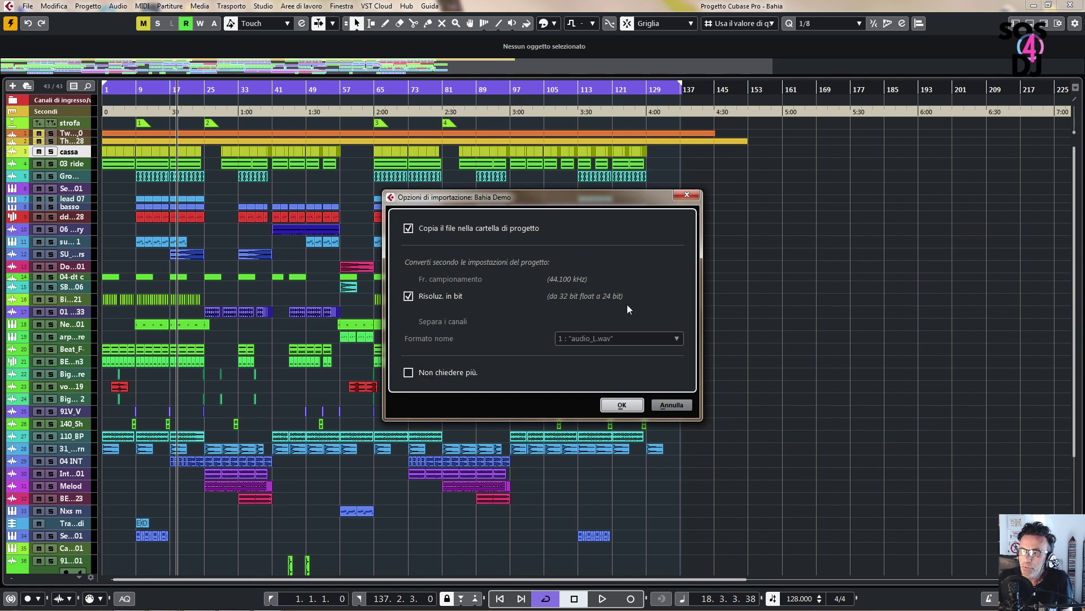
click(621, 405)
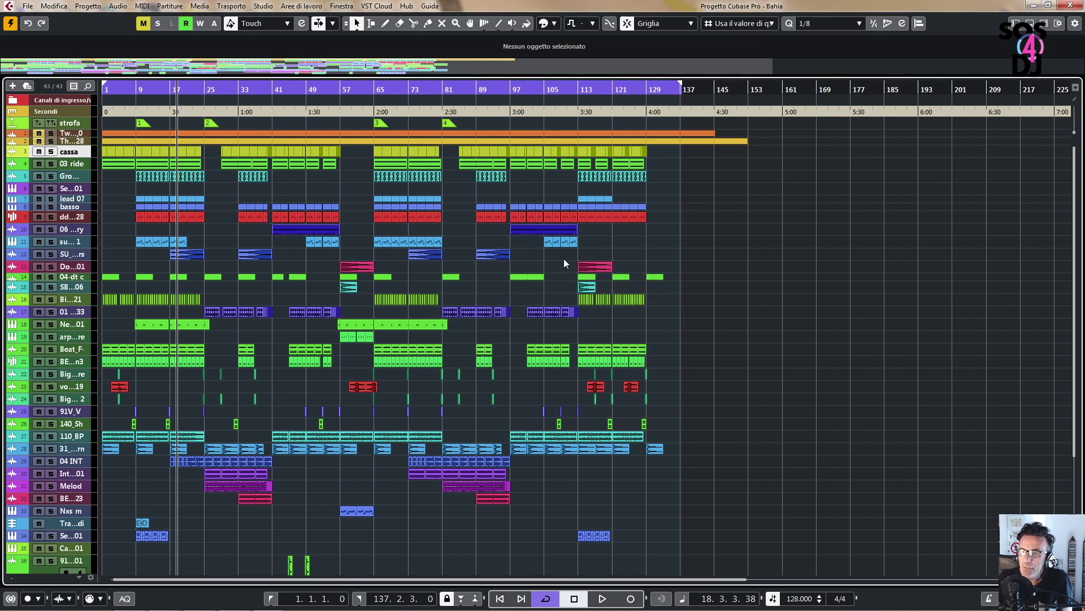
- Uncover the desktop and place Bahia Demo.mp3 in the Bahia project at bar 145 on track 5, restoring the project window
drag(490, 3, 572, 60)
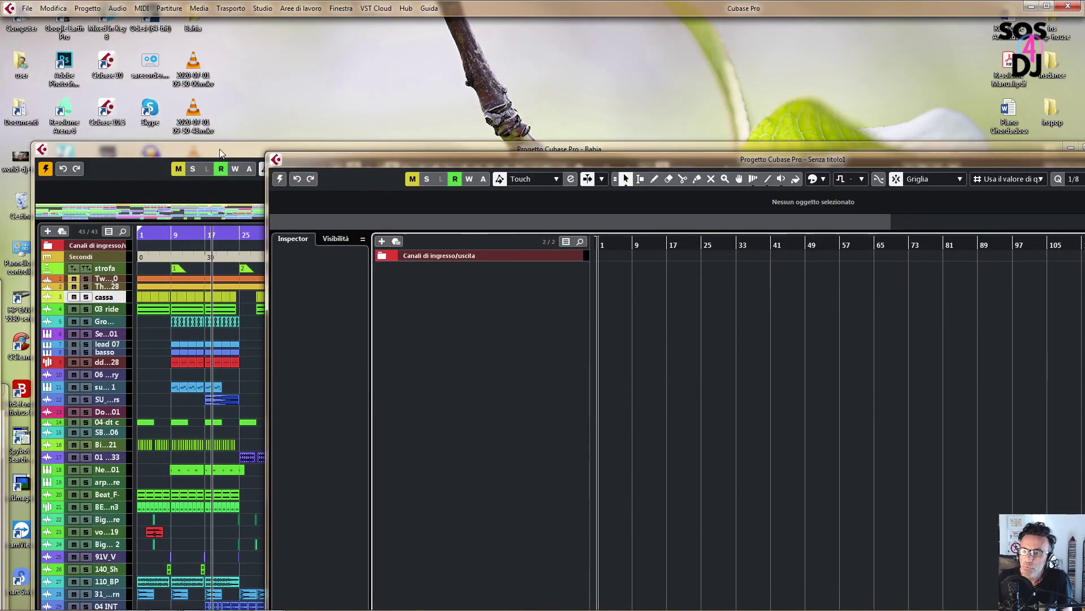
drag(220, 151, 472, 86)
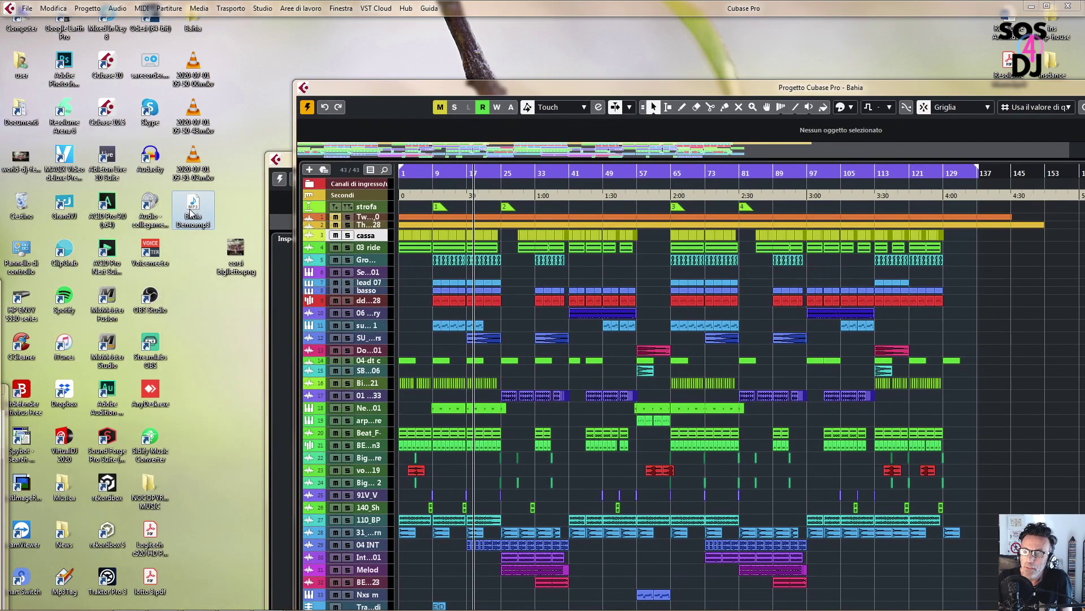
drag(192, 212, 420, 260)
drag(514, 87, 252, 69)
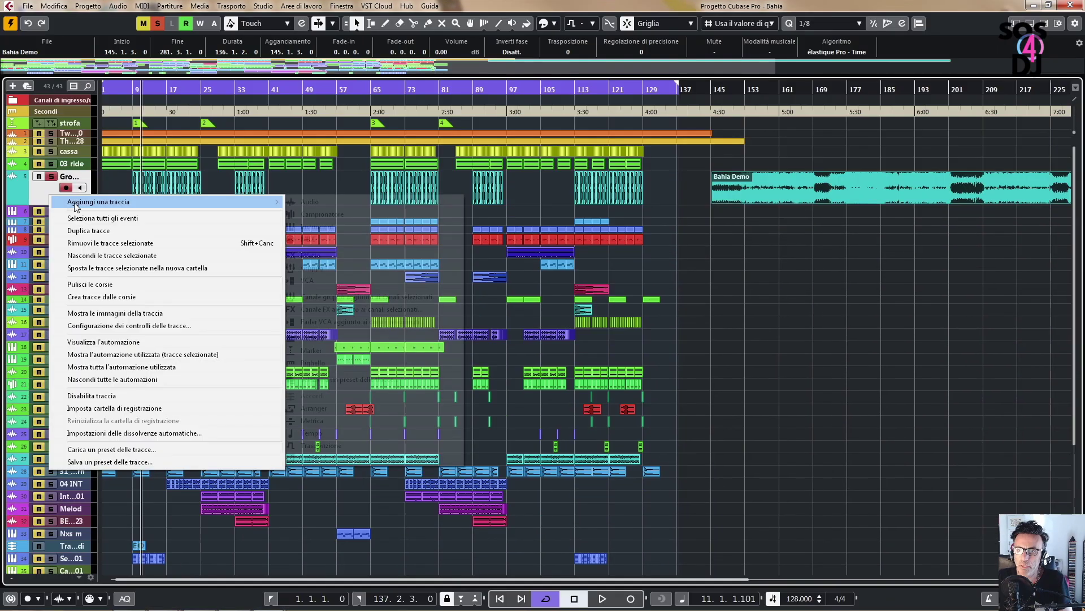
- Add a stereo audio track below track 5 and move the Bahia Demo clip onto it, starting at bar 1
mouse_move(74, 203)
click(318, 204)
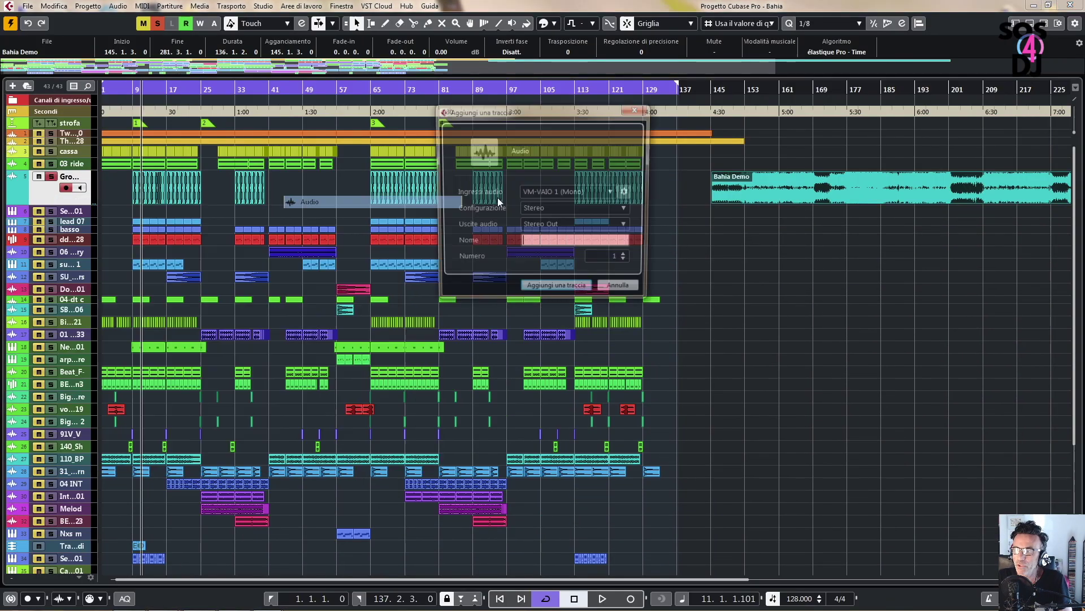
click(576, 292)
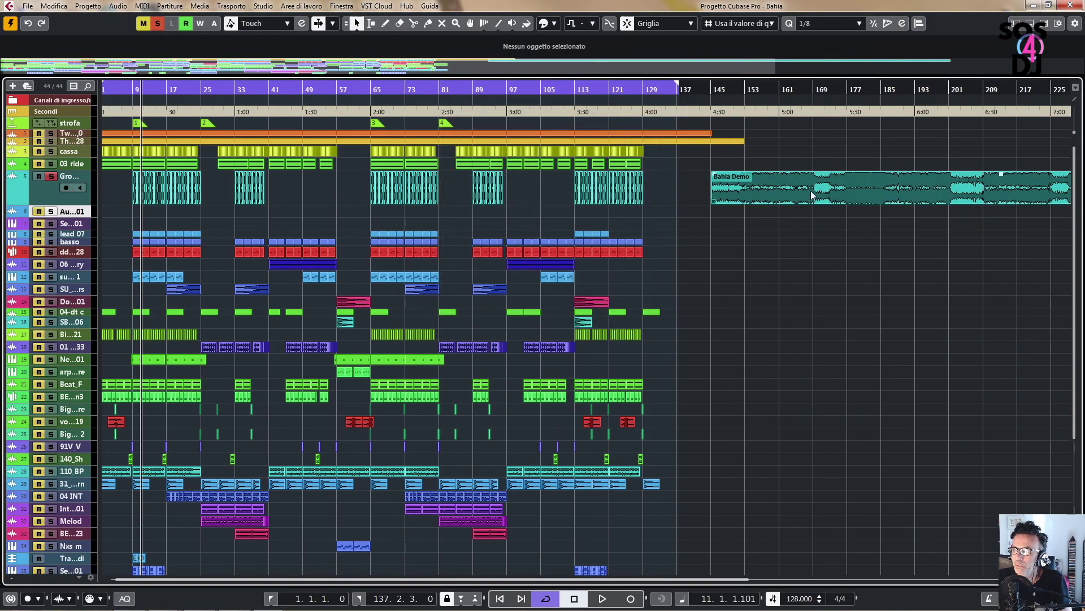
drag(289, 226, 118, 215)
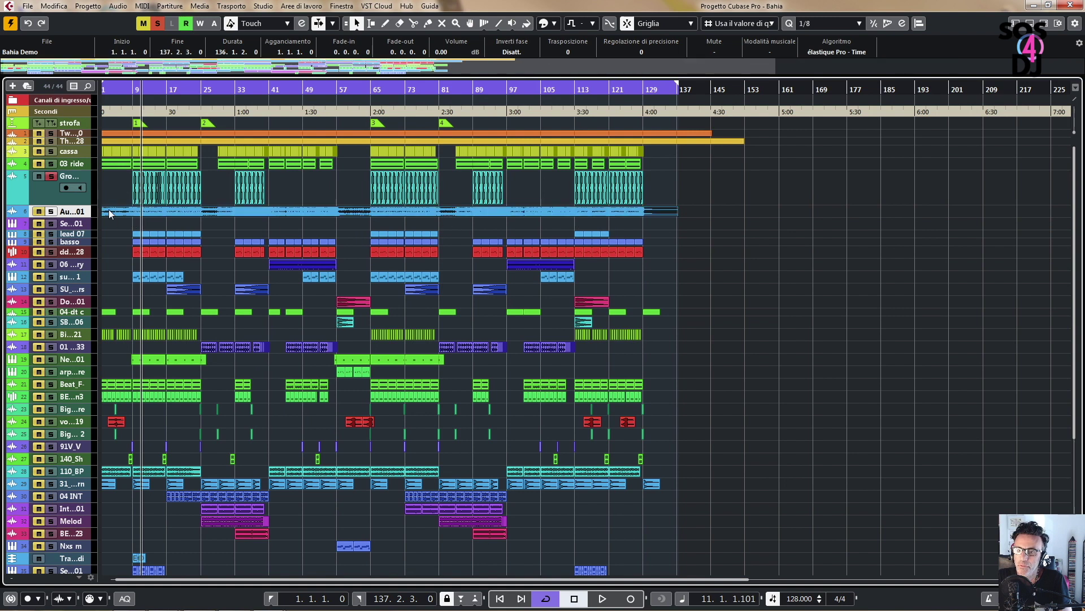
- Solo the new audio track and audition the Bahia Demo clip from the start, near bar 28 and near bar 126
click(52, 211)
key(KP_Decimal)
key(space)
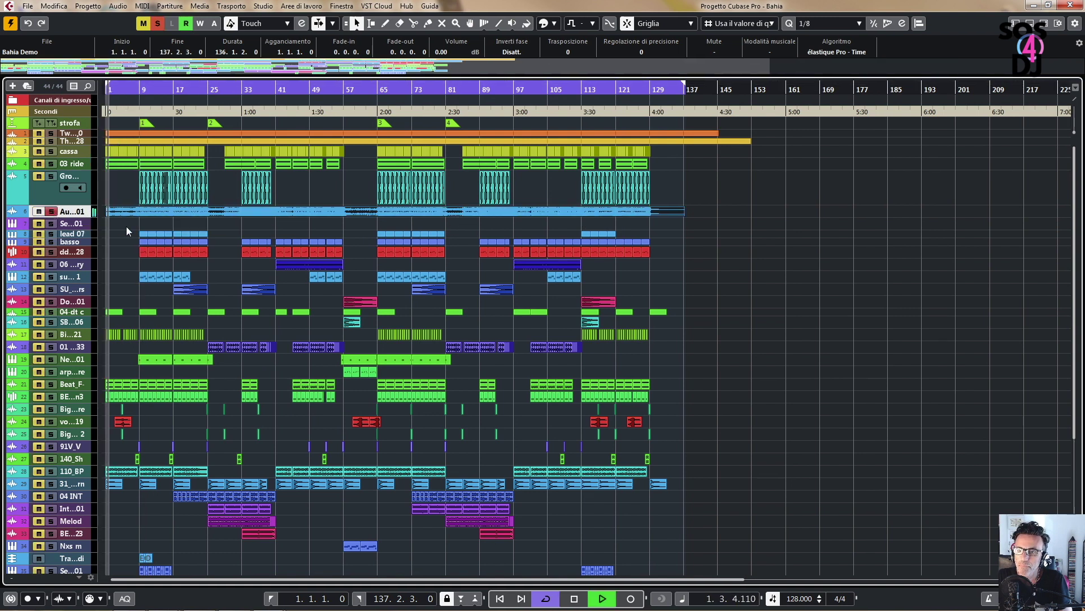
click(224, 91)
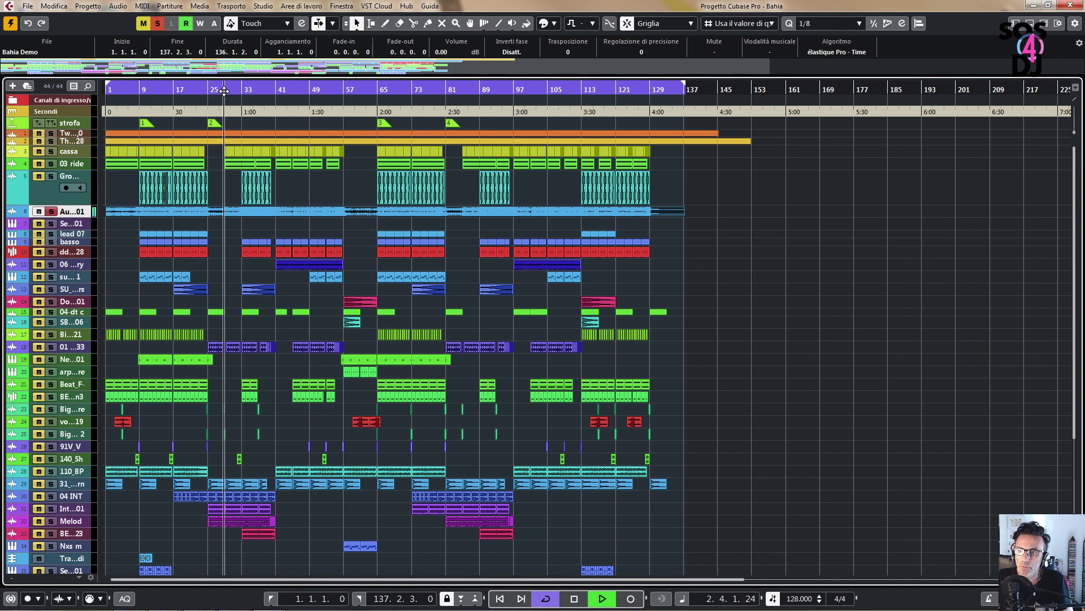
click(637, 91)
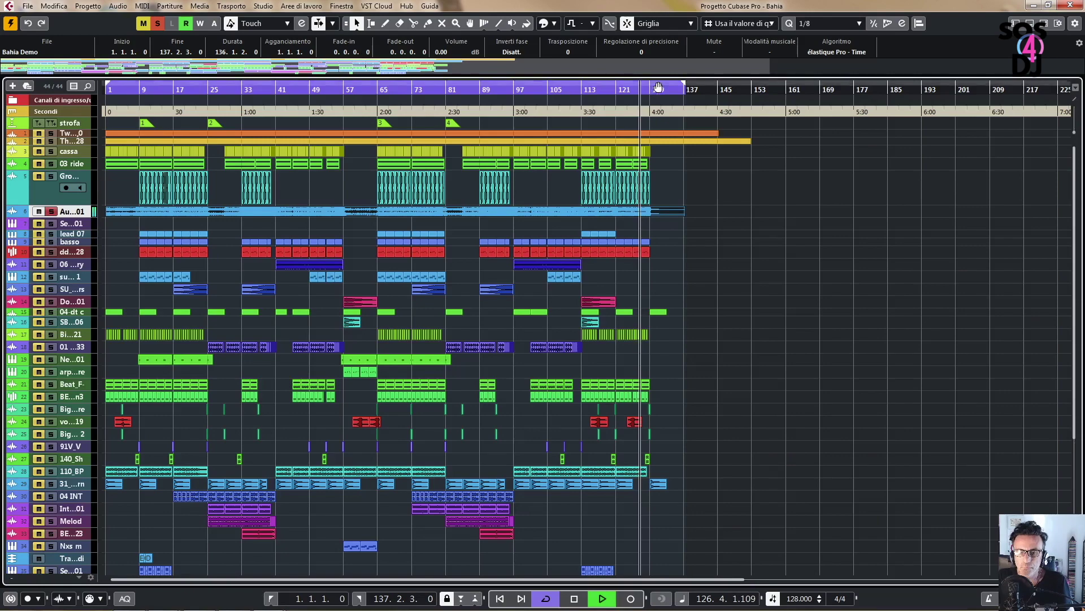
key(space)
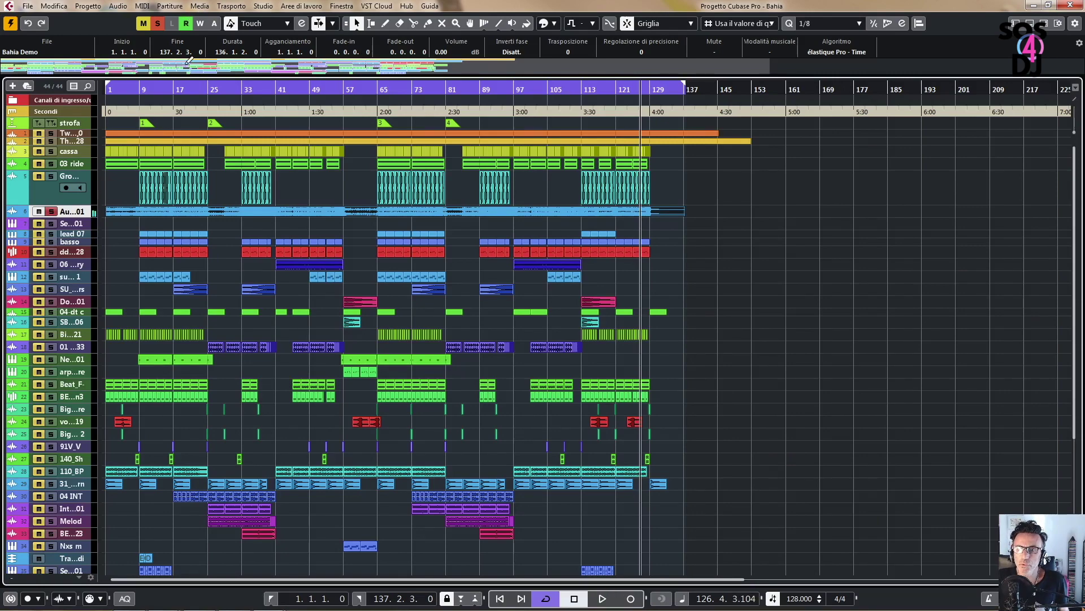
- Examine the ID3 tag and bit rate in the desktop Bahia Demo.mp3 file's detailed properties, and close them without changes
click(190, 7)
drag(613, 6, 895, 154)
right_click(199, 221)
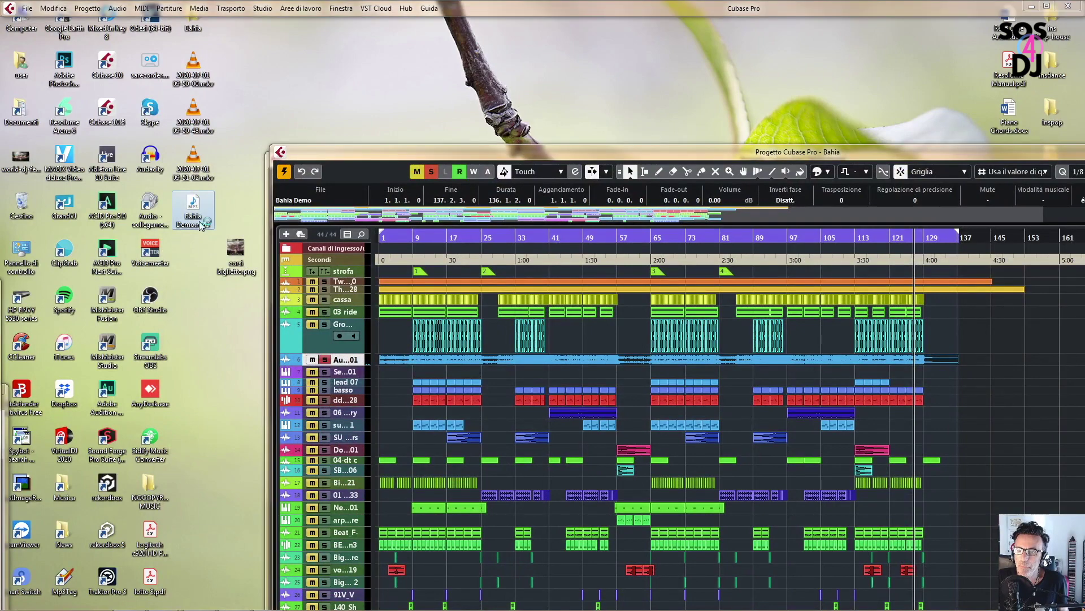
click(238, 515)
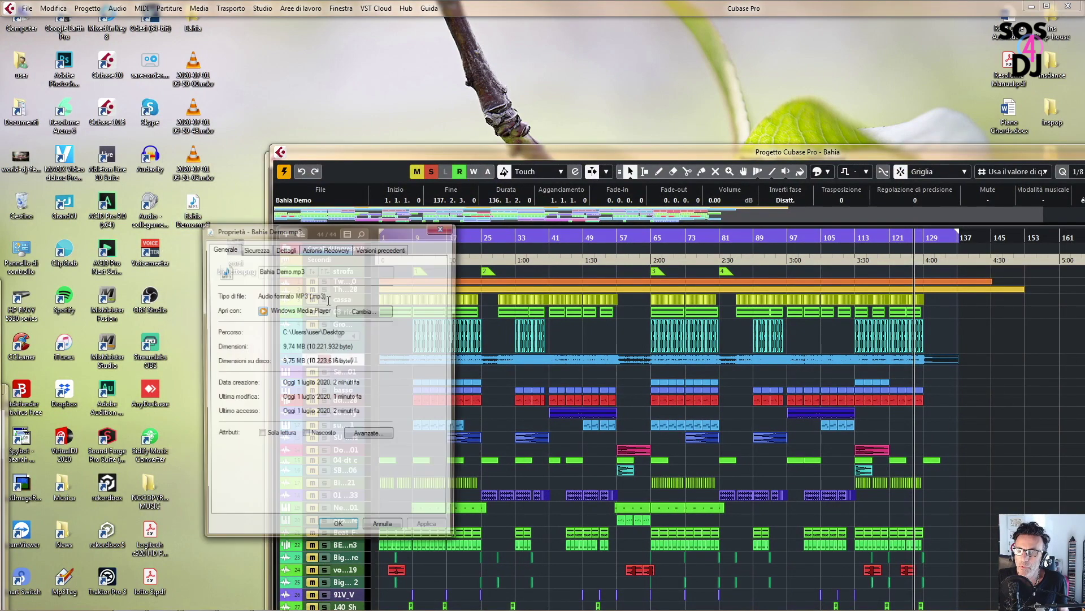
drag(337, 143, 0, 25)
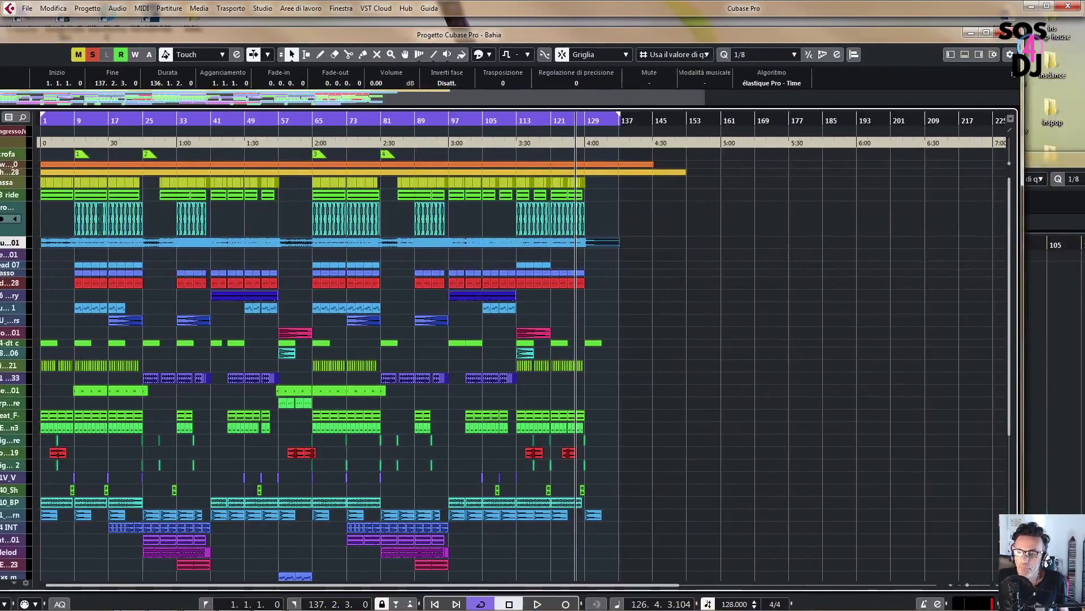
click(306, 600)
click(286, 249)
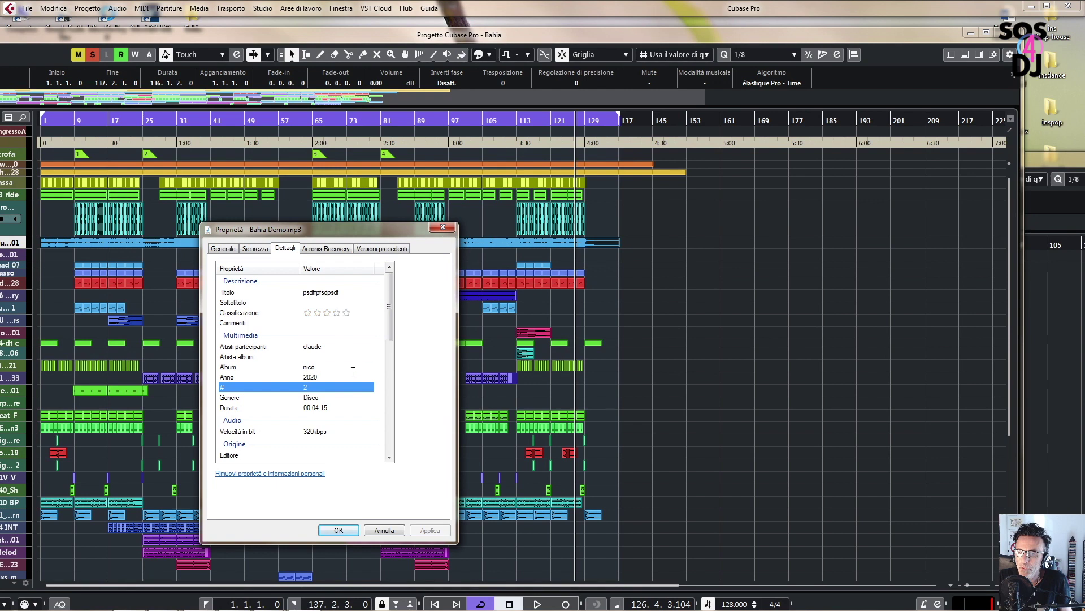
drag(392, 329, 390, 373)
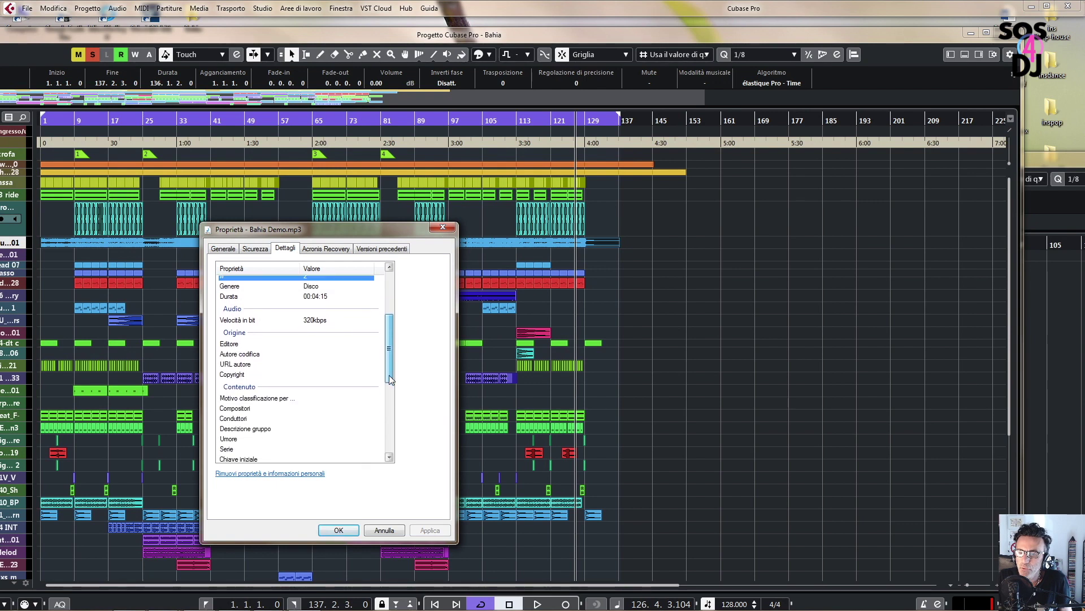
click(384, 531)
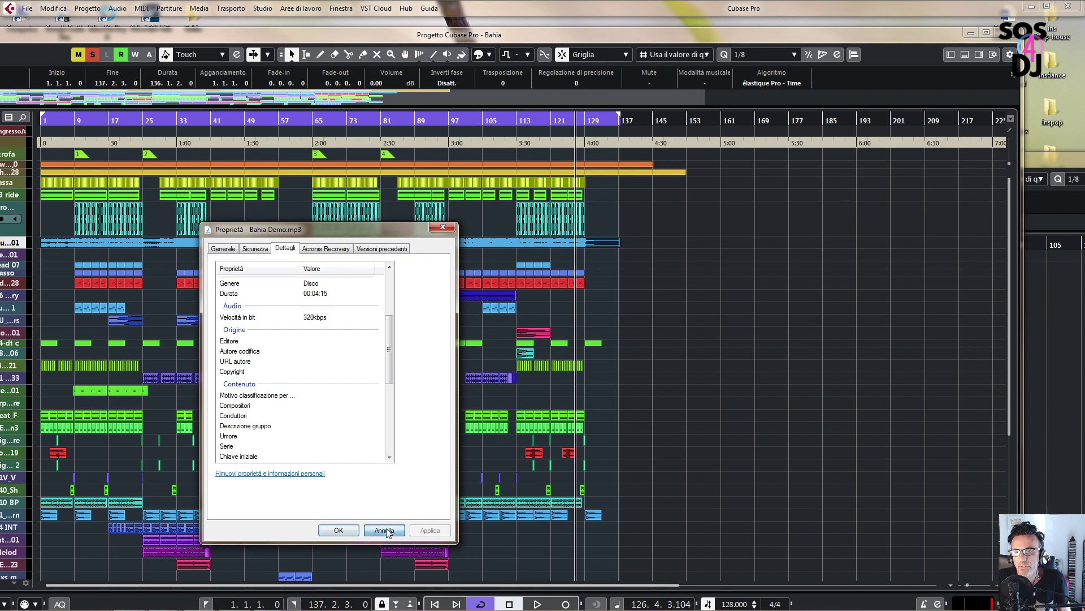